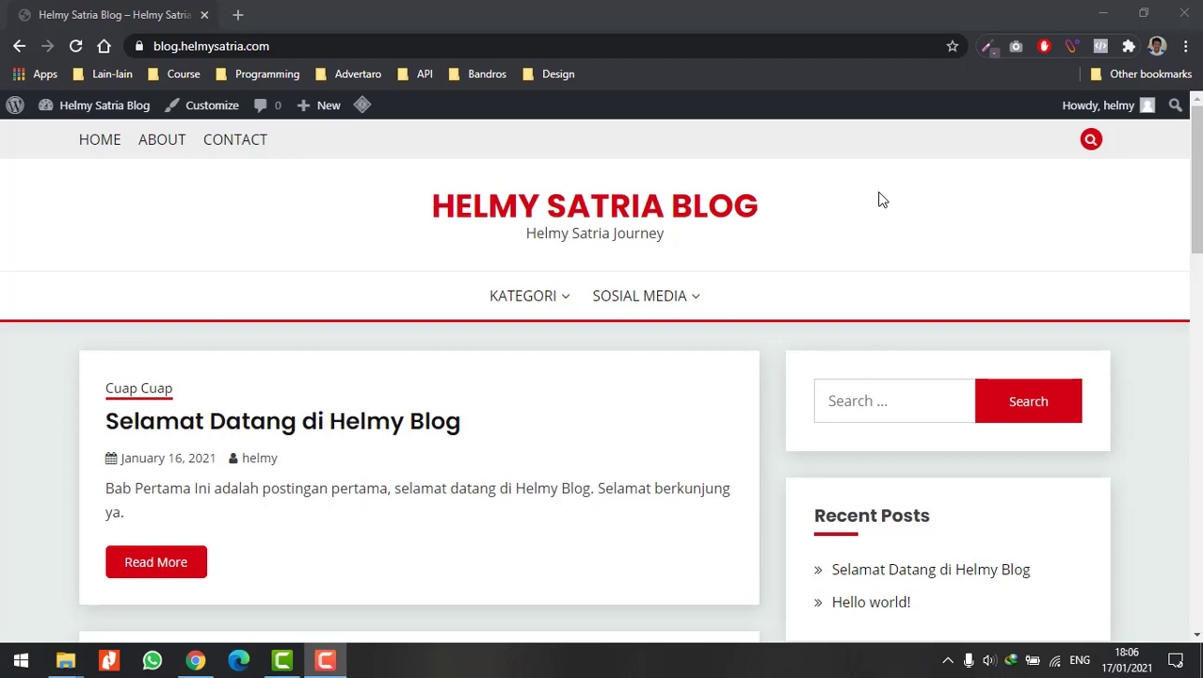
# - Go to the blog's WordPress dashboard at /wp-admin and open the page for adding new plugins
pyautogui.click(778, 43)
pyautogui.click(778, 44)
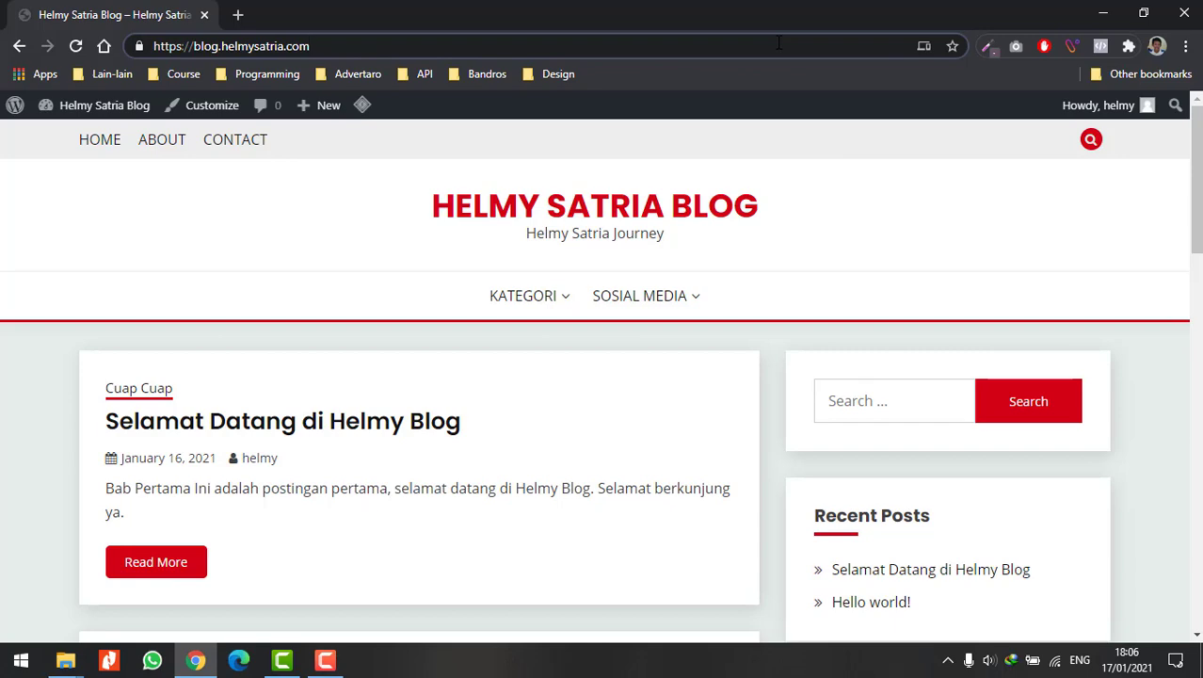
pyautogui.write('/wp-')
pyautogui.press('Return')
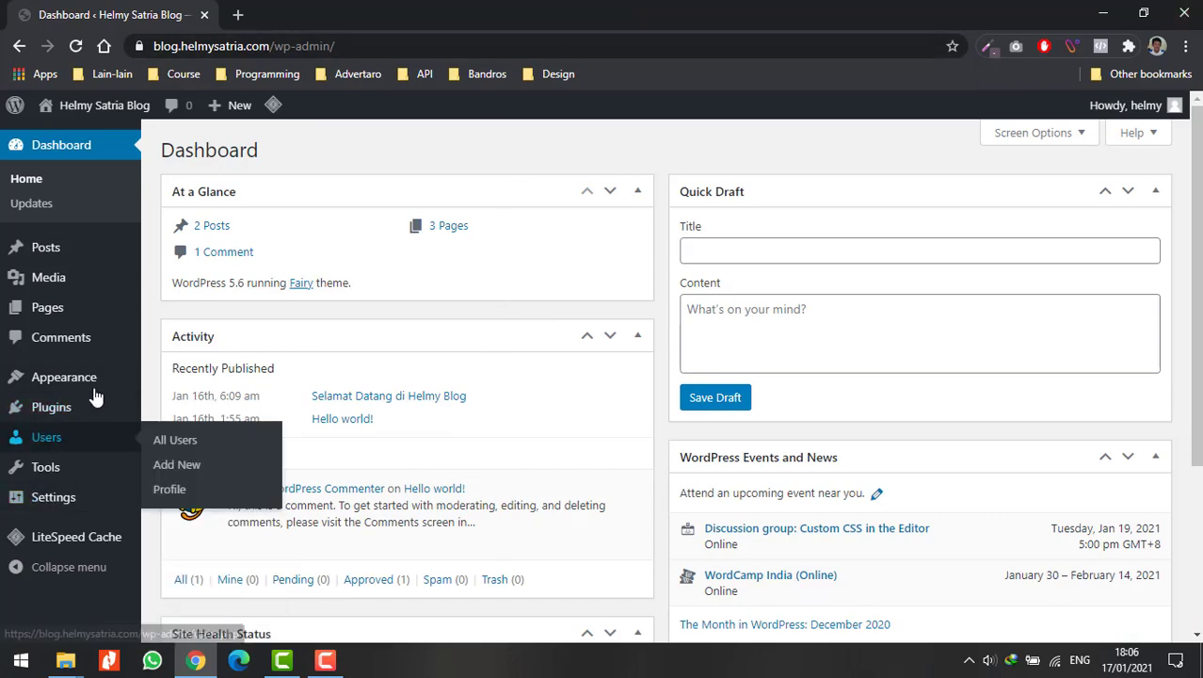
pyautogui.moveTo(108, 403)
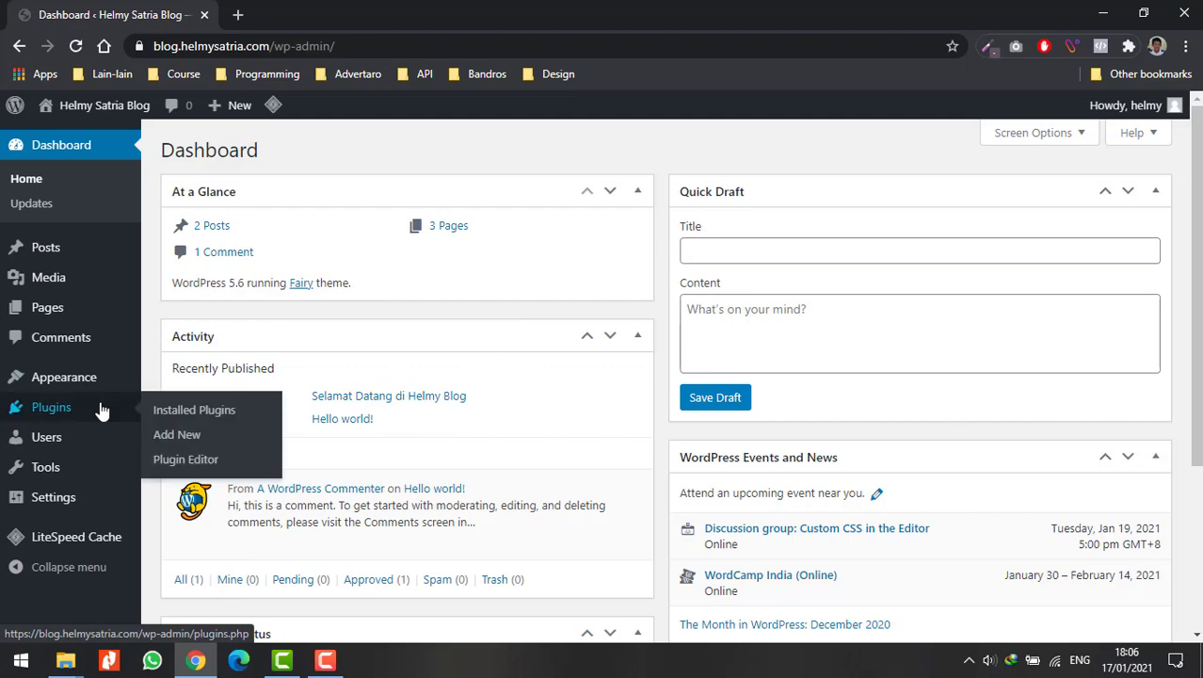
pyautogui.click(176, 435)
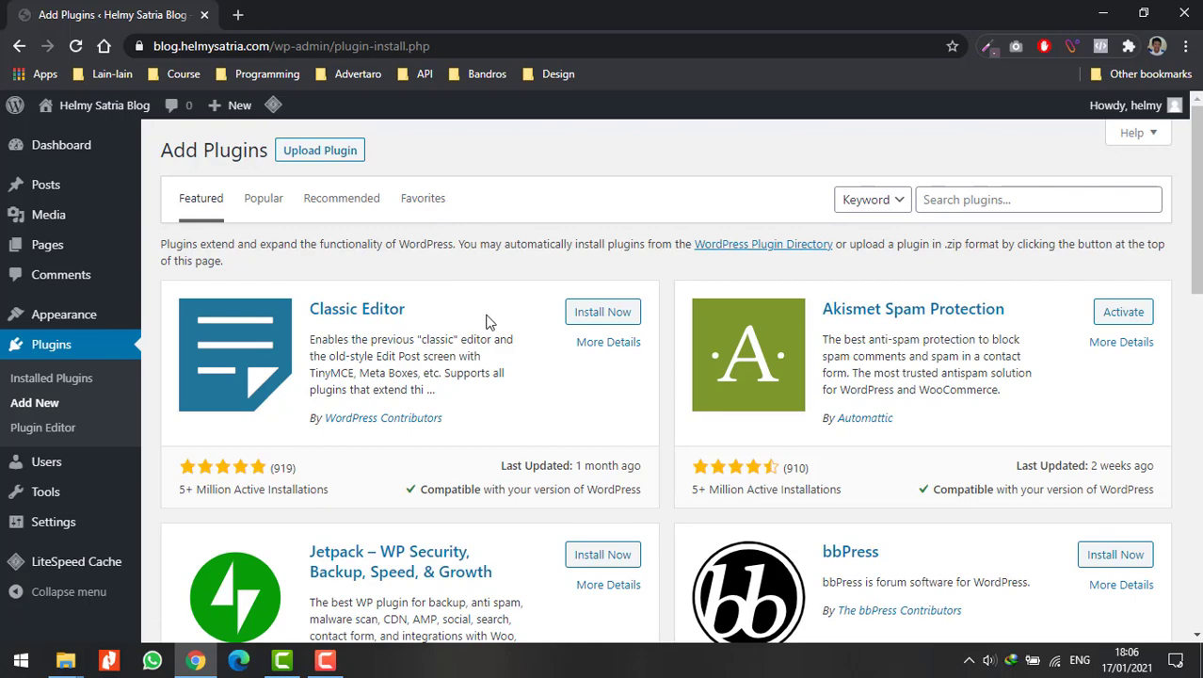
# - Look through the featured plugins and reveal the form for uploading a plugin in .zip format
pyautogui.scroll(-10, 486, 320)
pyautogui.scroll(7, 488, 322)
pyautogui.scroll(3, 487, 322)
pyautogui.click(350, 154)
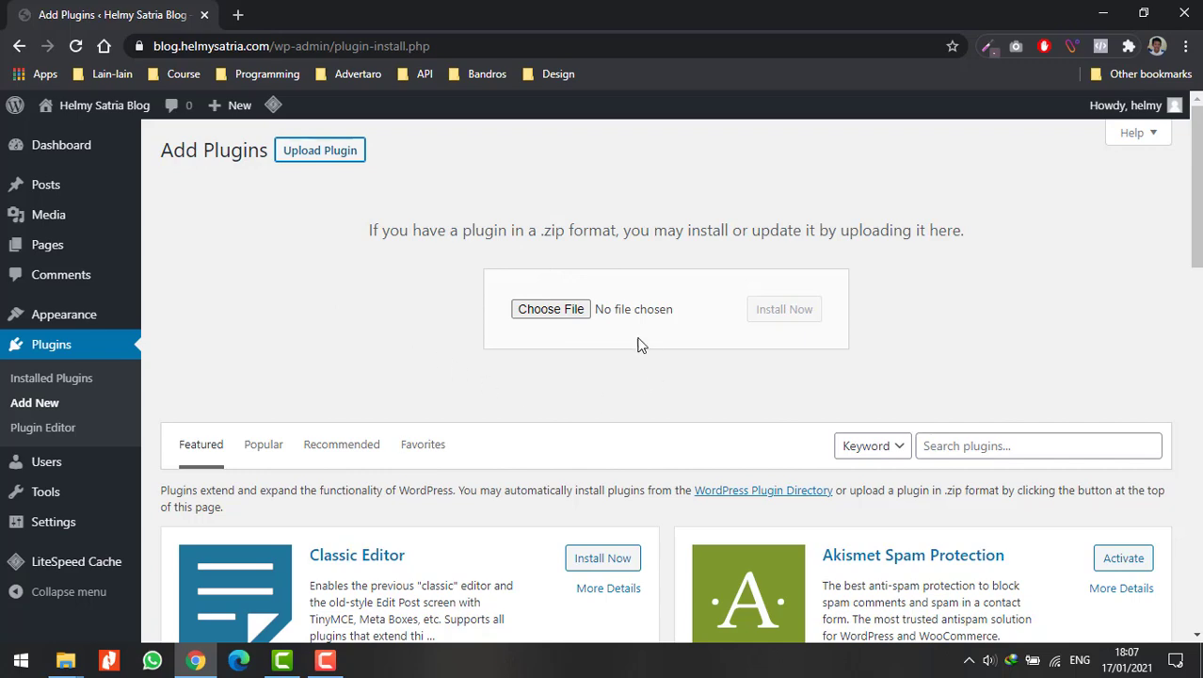
pyautogui.scroll(-2, 282, 236)
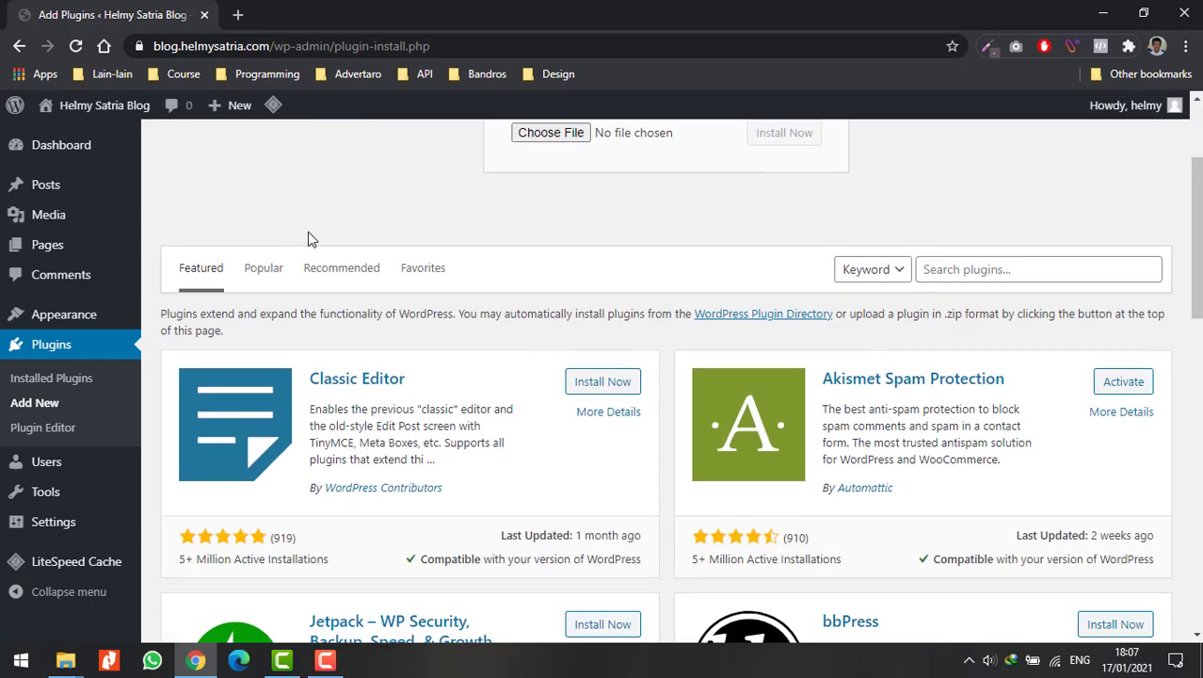
pyautogui.scroll(-5, 734, 311)
pyautogui.scroll(7, 727, 310)
# - Show the popular plugins and examine the first page of the list from beginning to end
pyautogui.click(265, 439)
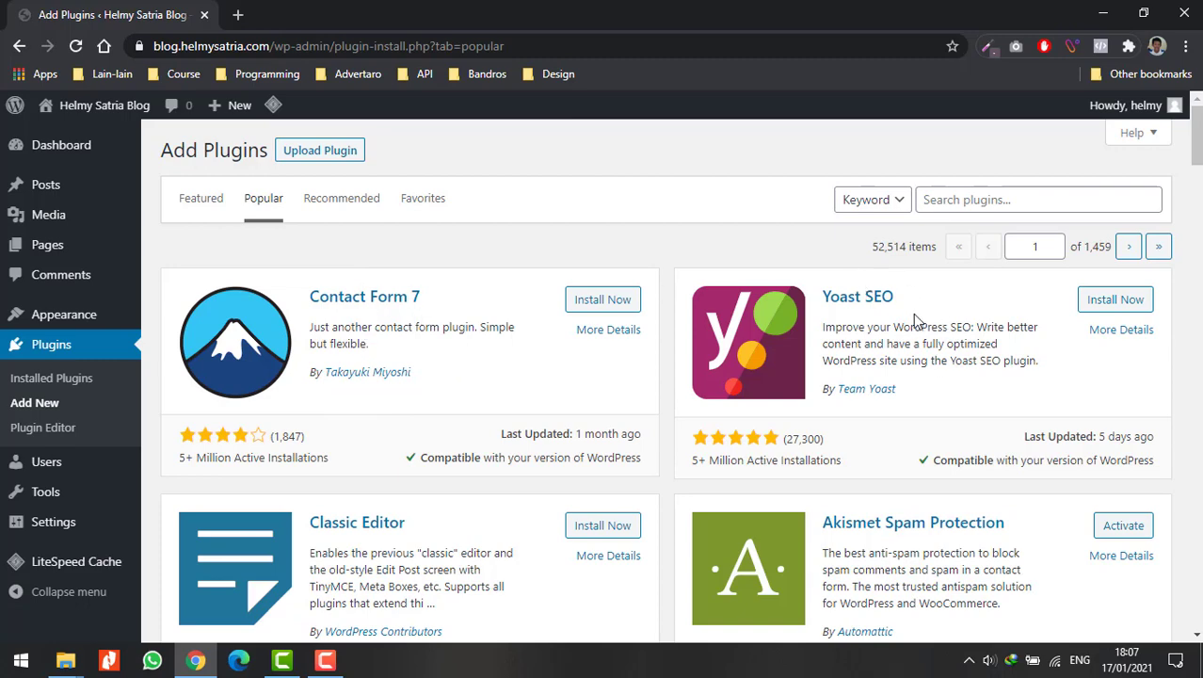
pyautogui.scroll(-2, 438, 371)
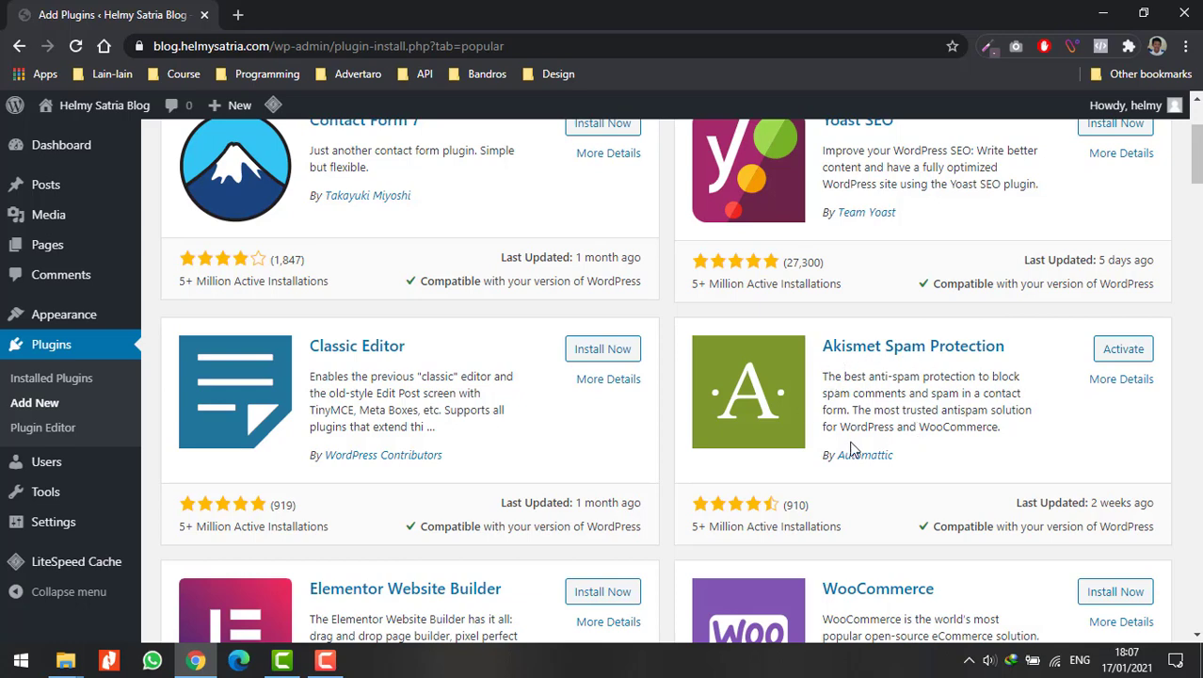
pyautogui.scroll(-3, 398, 370)
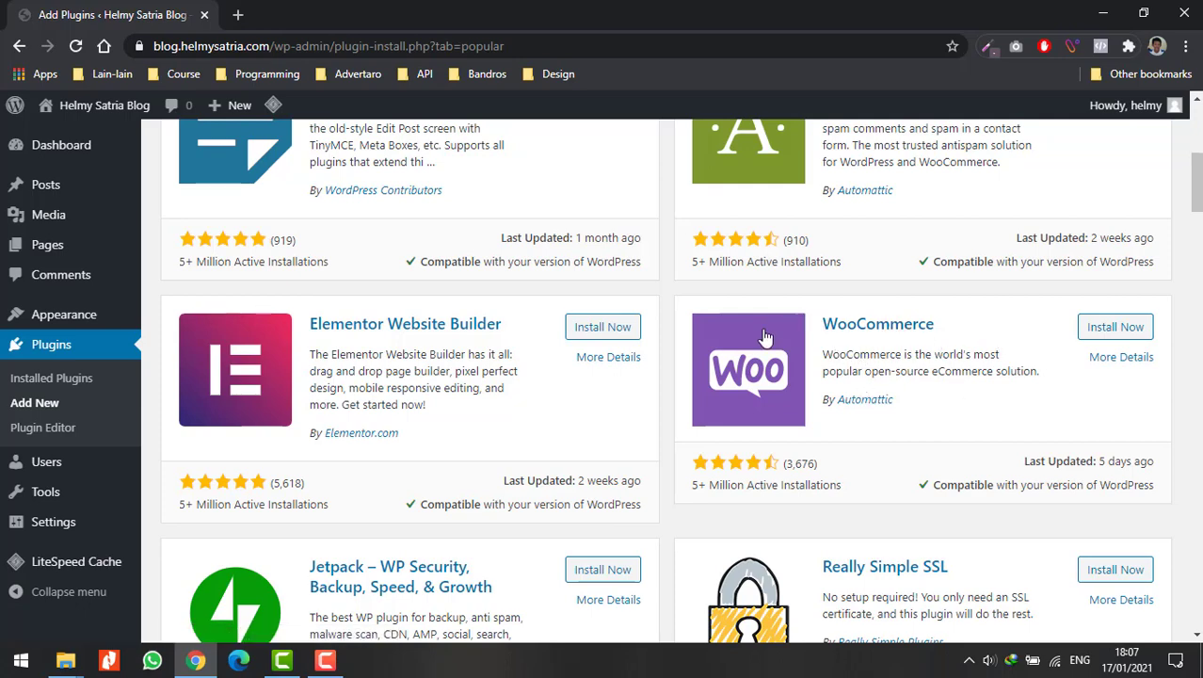
pyautogui.scroll(-10, 477, 369)
pyautogui.scroll(-20, 475, 360)
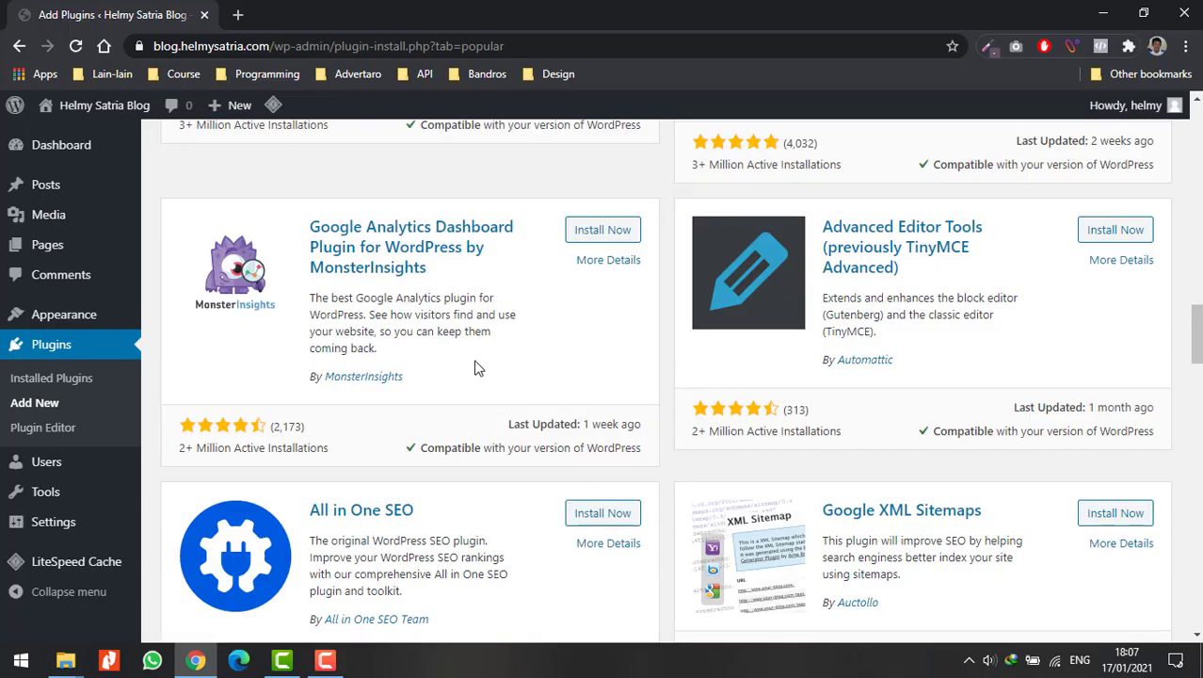
pyautogui.scroll(-4, 474, 353)
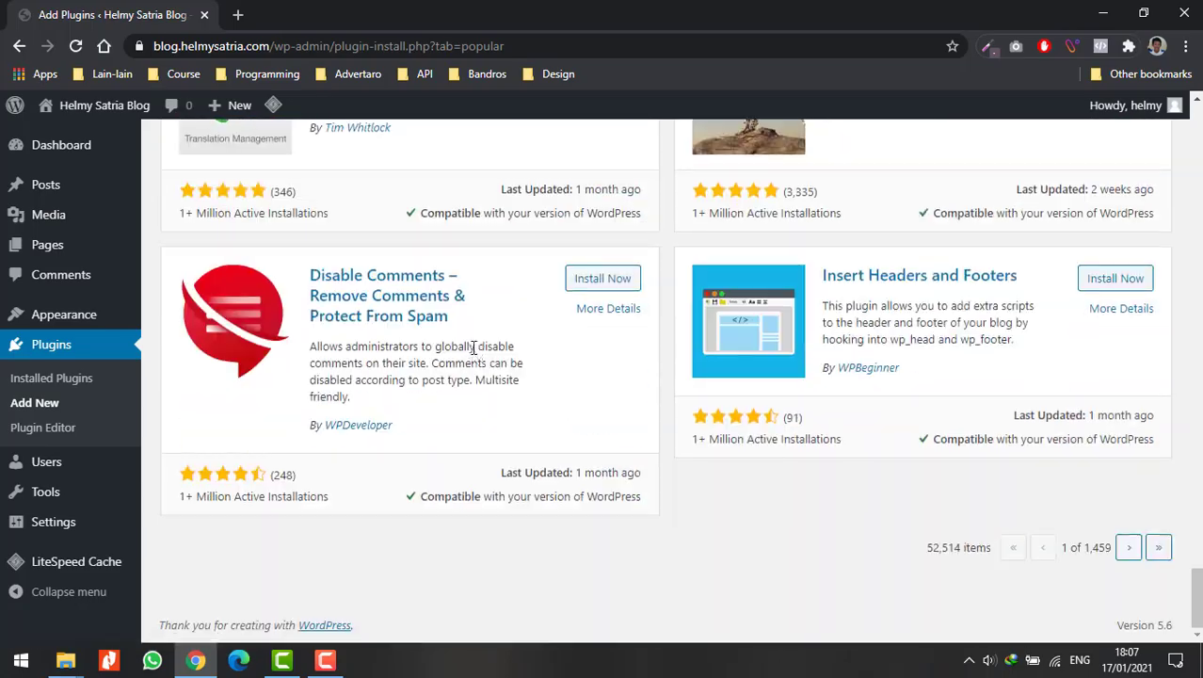
pyautogui.scroll(20, 474, 346)
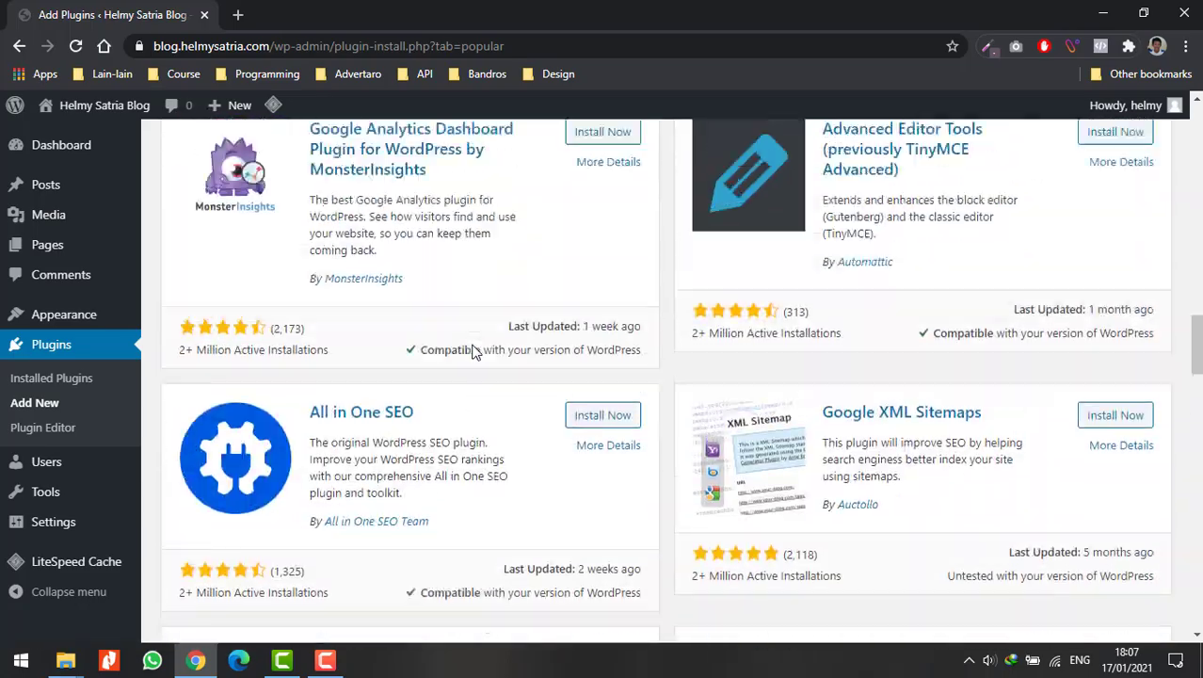
pyautogui.scroll(6, 475, 352)
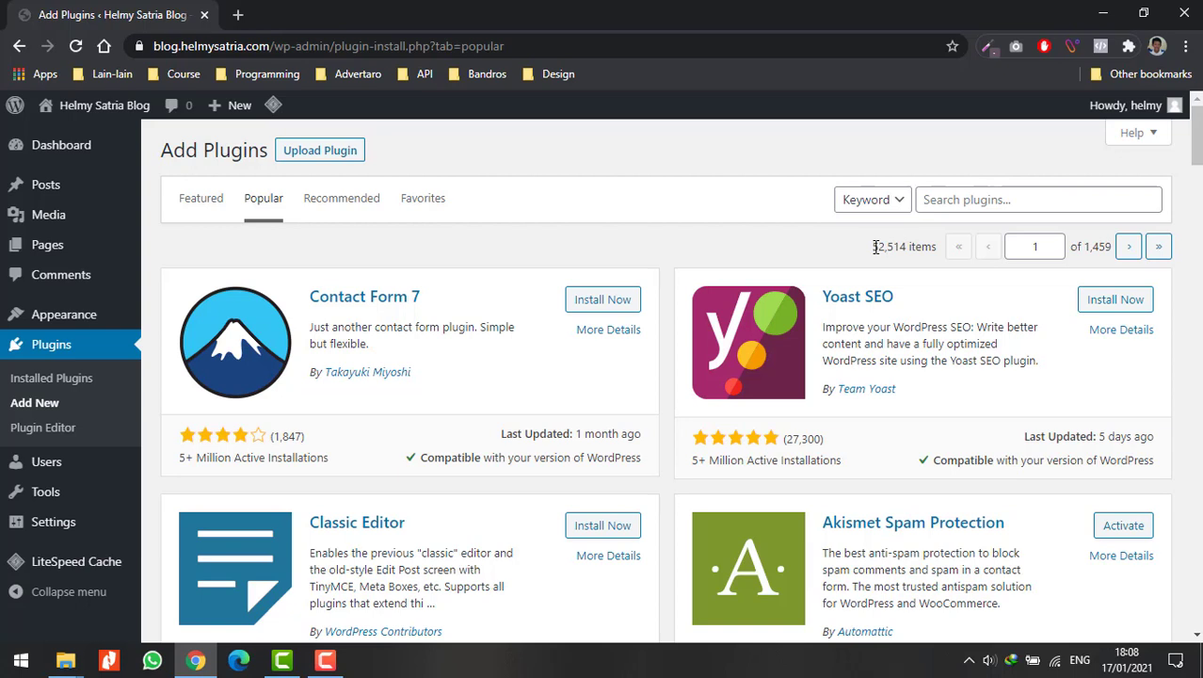
# - Search the plugin directory for the keyword "add to any"
pyautogui.click(970, 199)
pyautogui.write('add ')
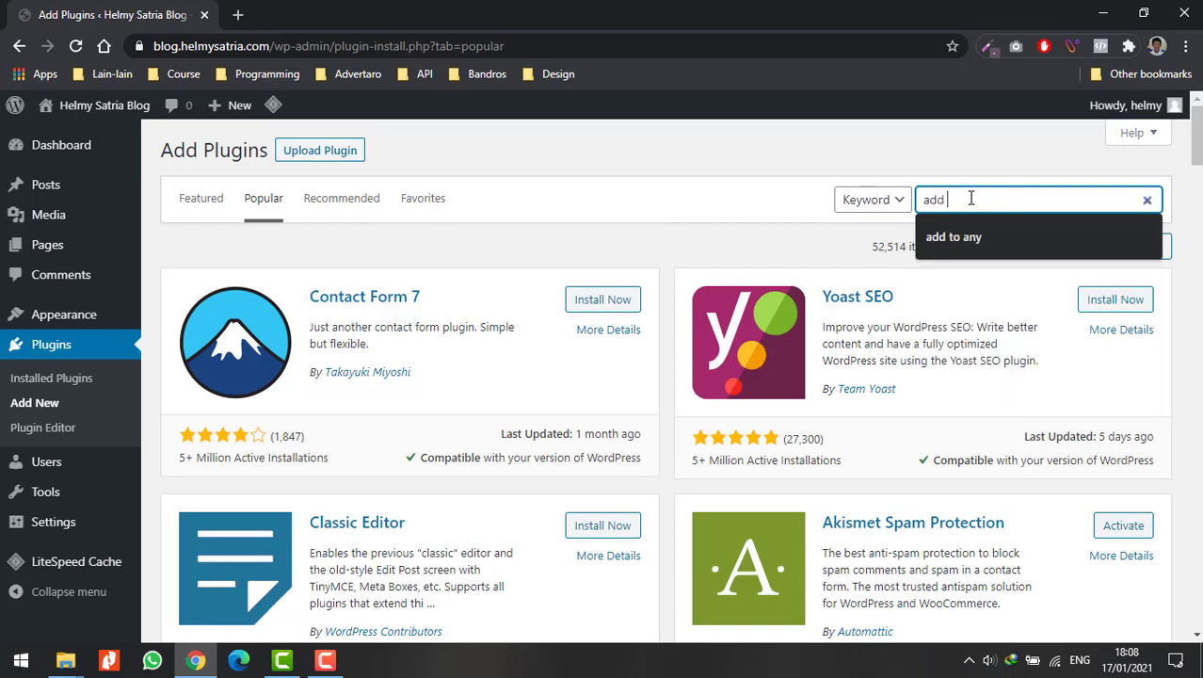
pyautogui.write('to any')
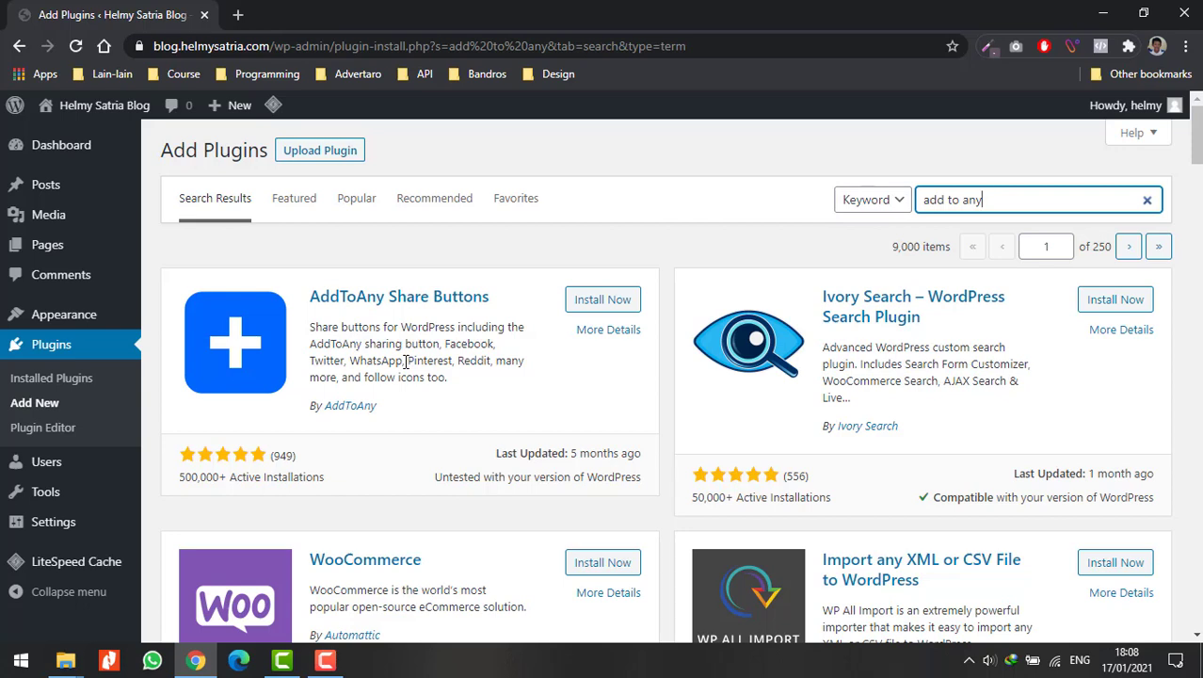
# - Open the details of AddToAny Share Buttons and examine its description, version compatibility, active installations, ratings and reviews
pyautogui.click(386, 300)
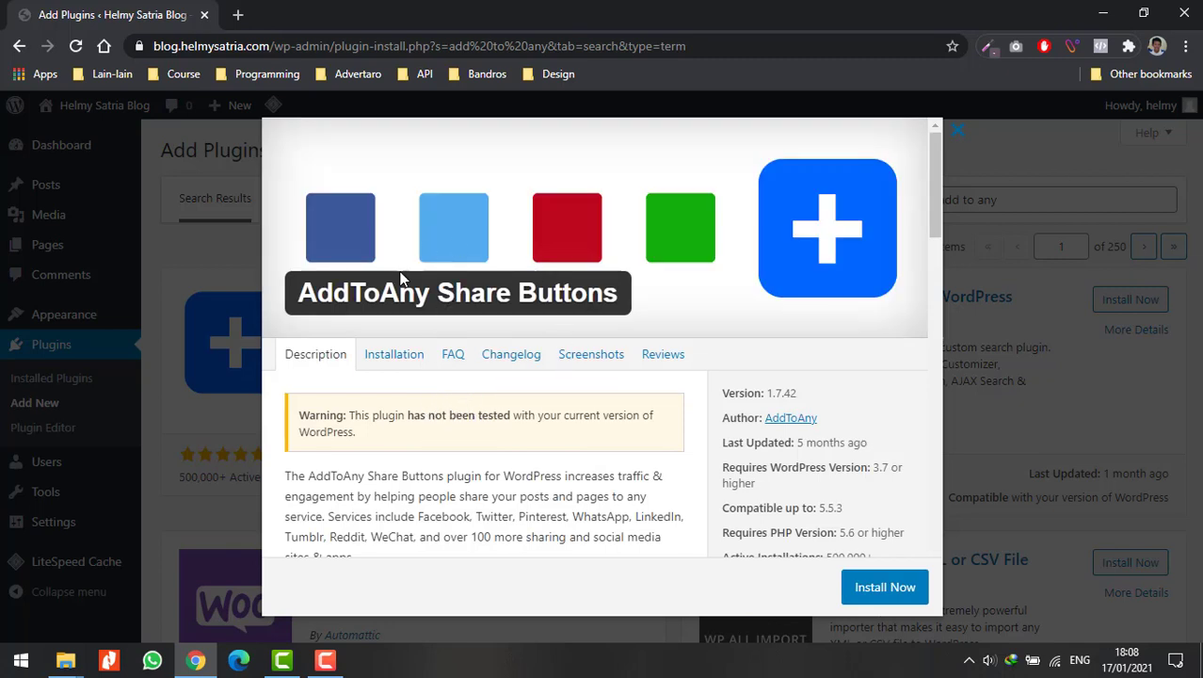
pyautogui.scroll(-1, 400, 283)
pyautogui.scroll(-1, 409, 309)
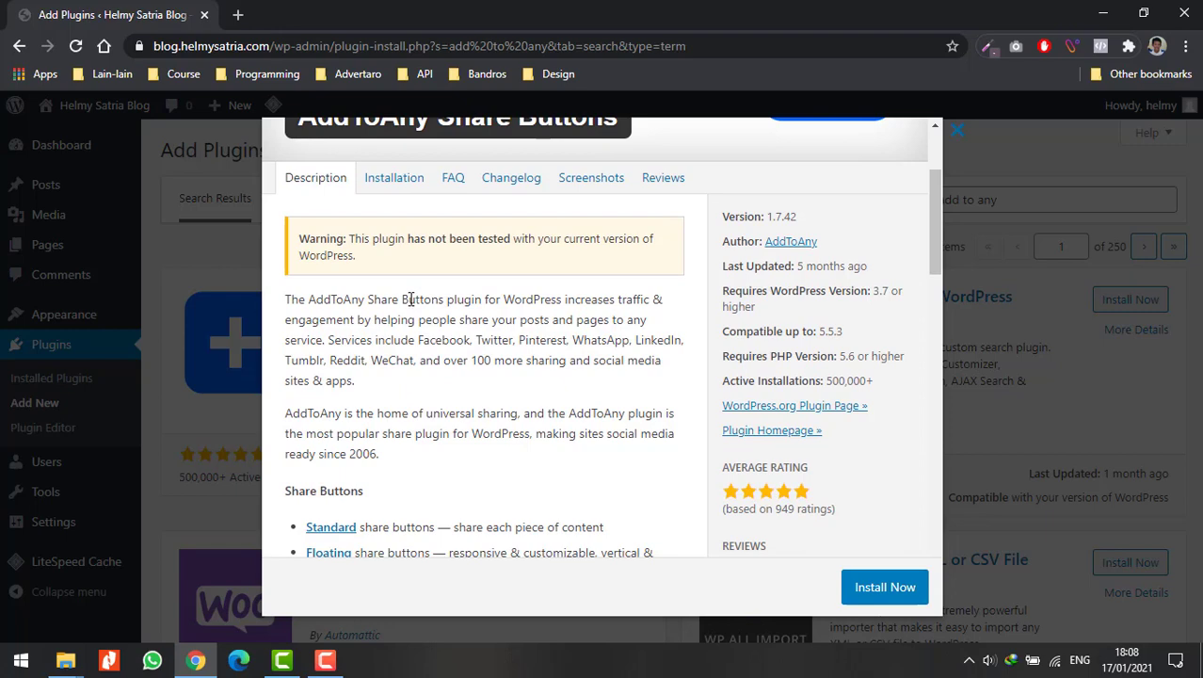
pyautogui.scroll(-4, 411, 298)
pyautogui.scroll(6, 412, 299)
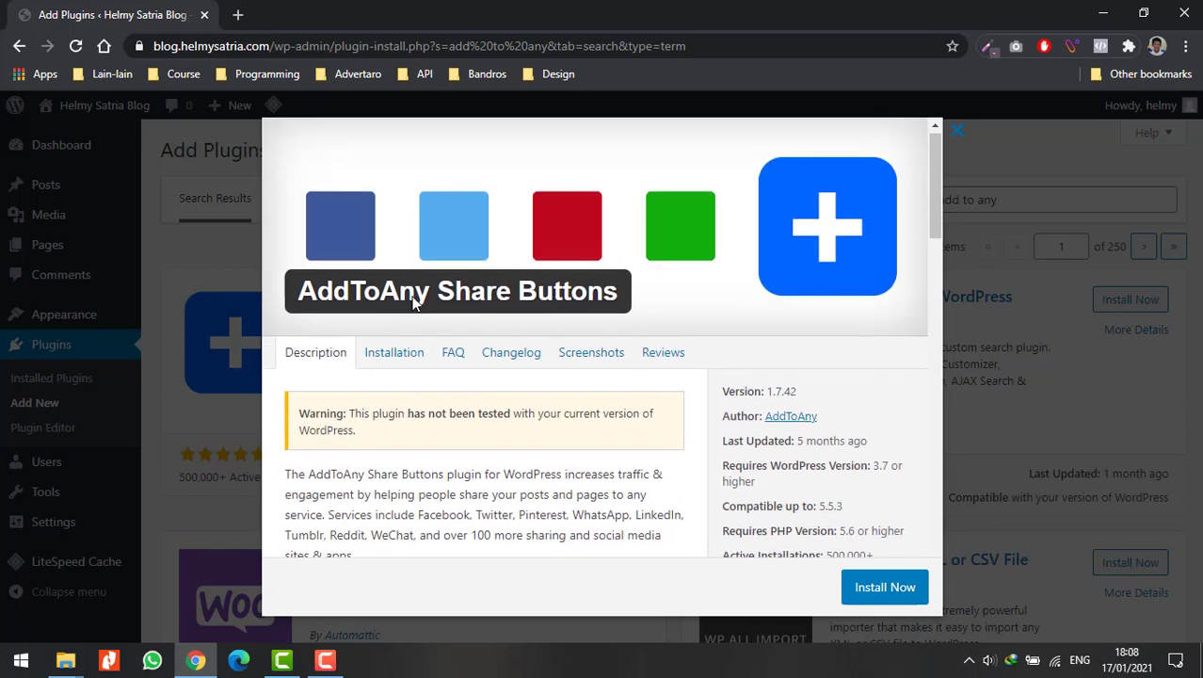
pyautogui.scroll(-1, 893, 325)
pyautogui.scroll(-1, 884, 322)
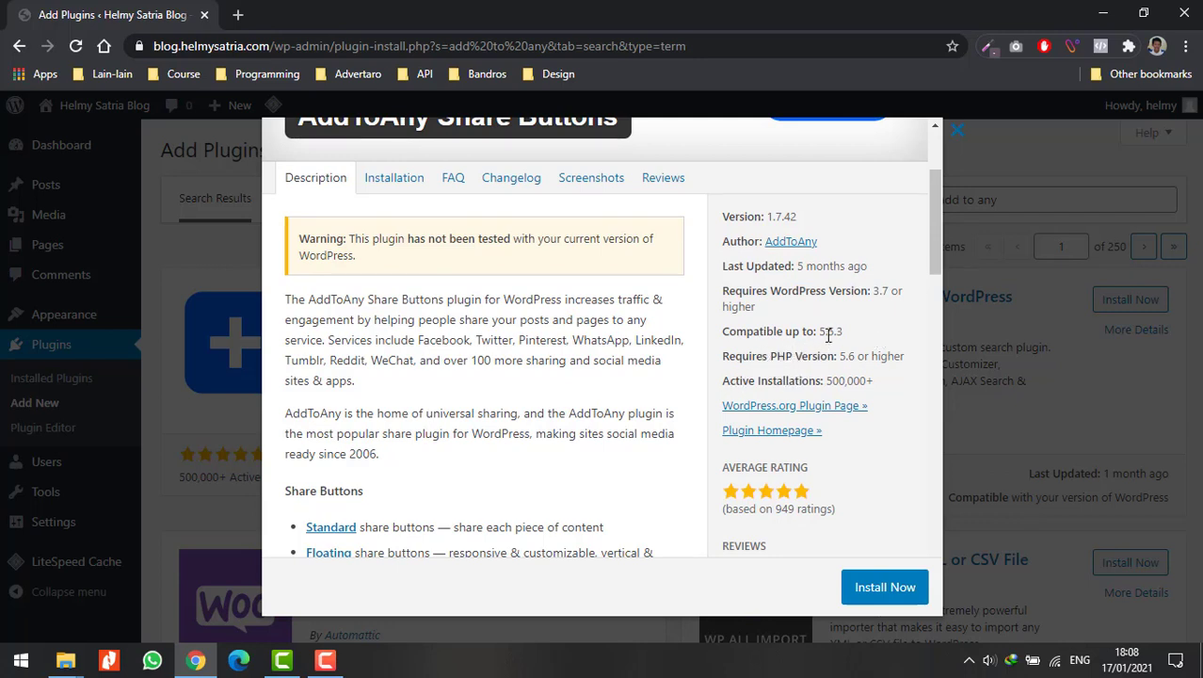
pyautogui.scroll(-5, 777, 377)
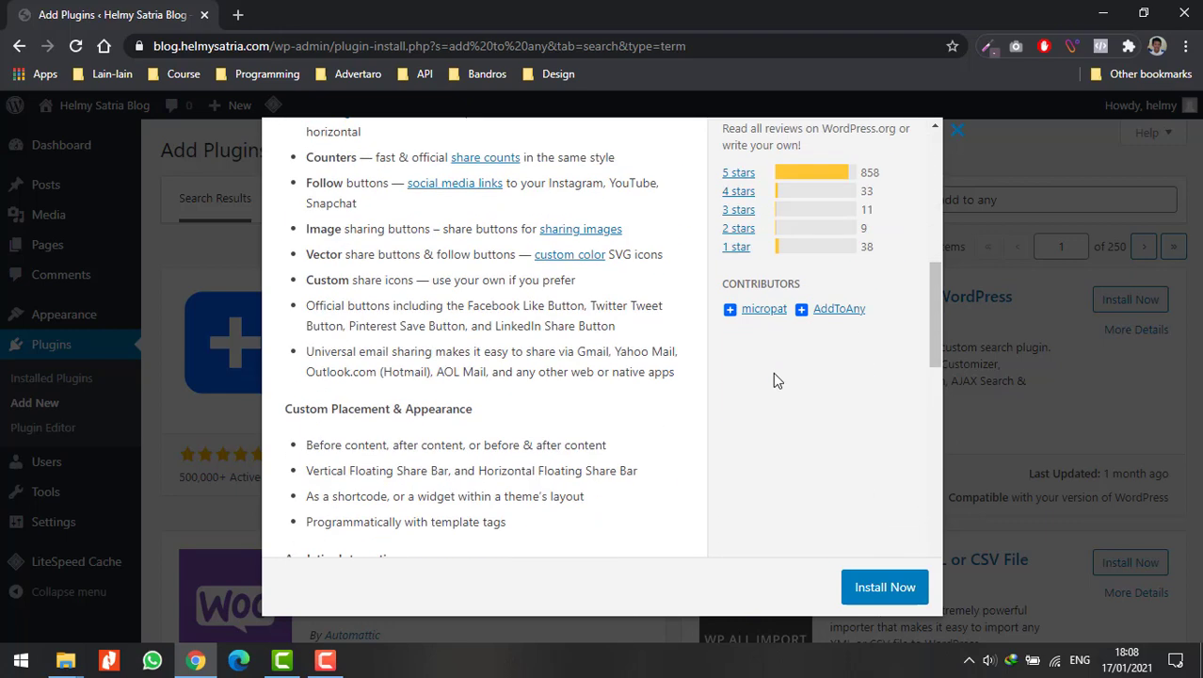
pyautogui.scroll(1, 773, 372)
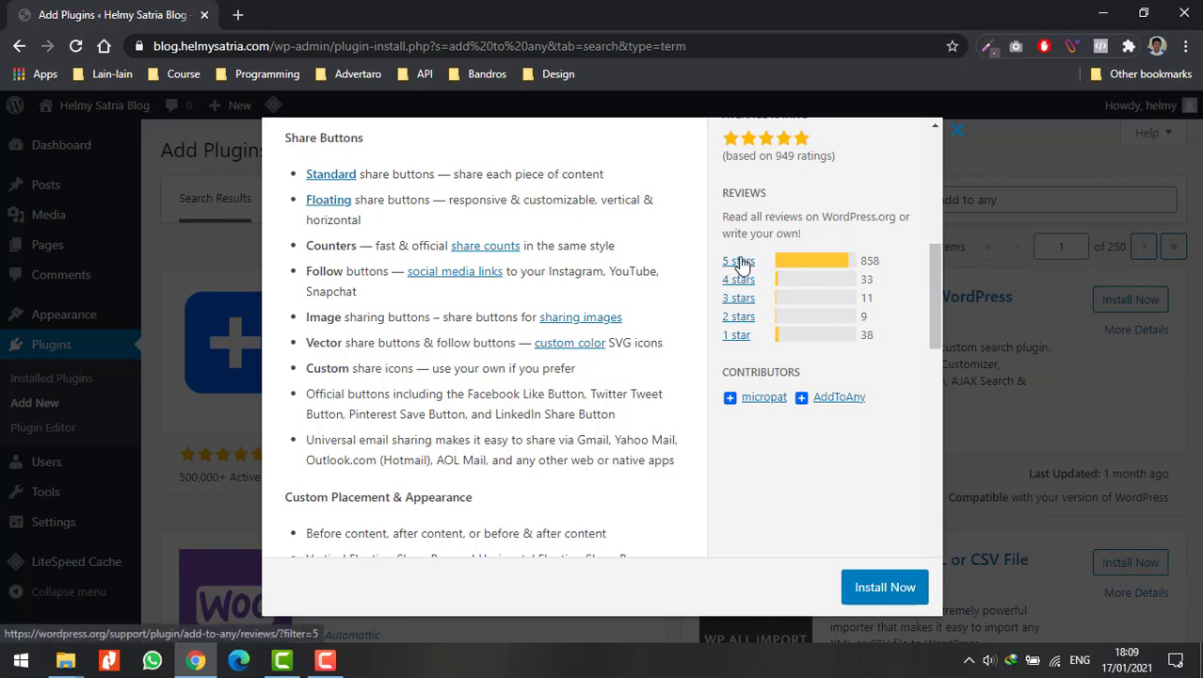
pyautogui.scroll(1, 826, 306)
pyautogui.scroll(3, 603, 311)
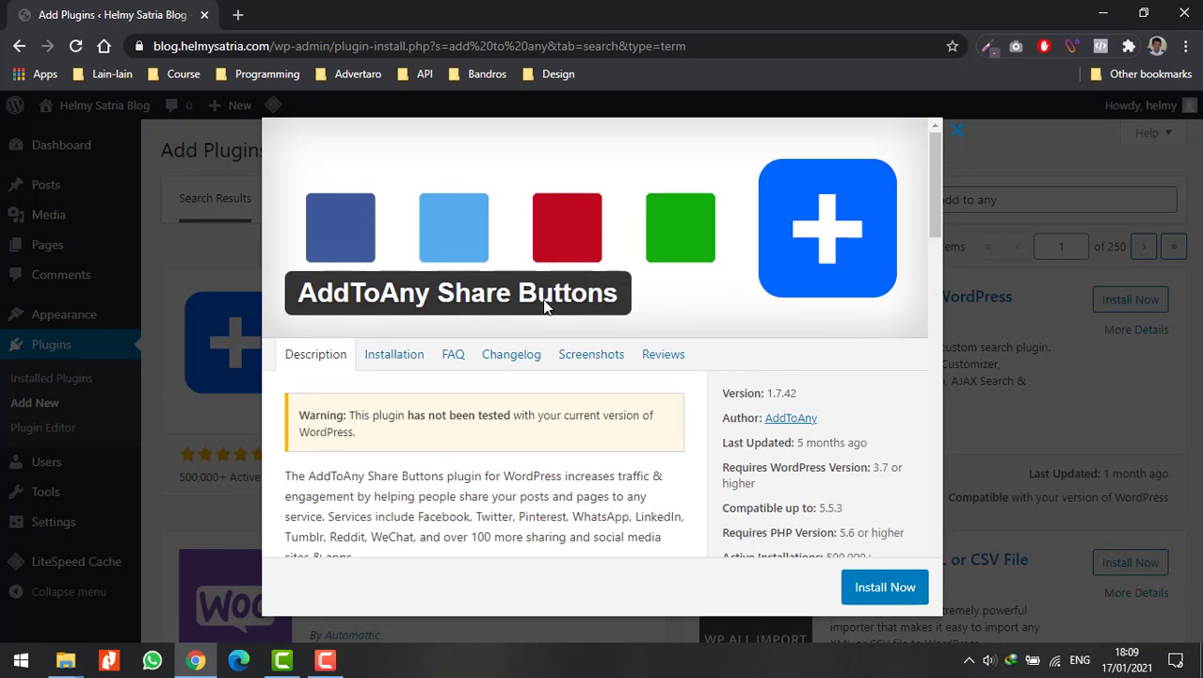
# - Read the plugin's installation instructions and return to its description
pyautogui.click(406, 362)
pyautogui.scroll(-3, 435, 381)
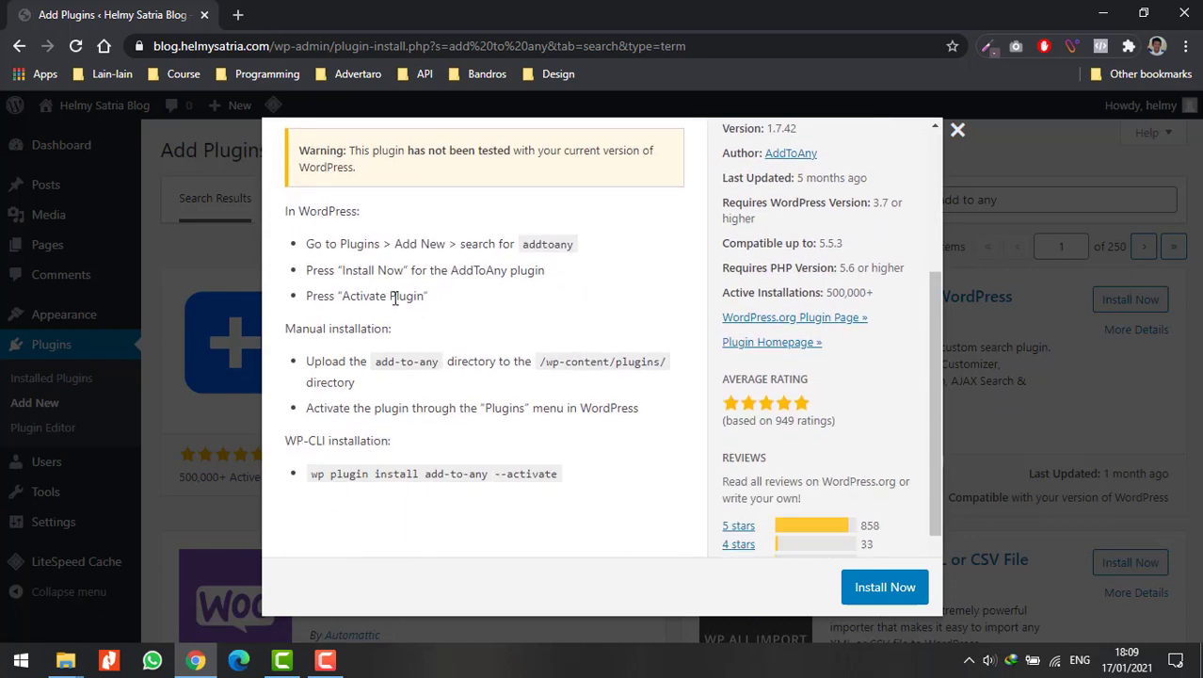
pyautogui.scroll(3, 494, 282)
pyautogui.click(321, 358)
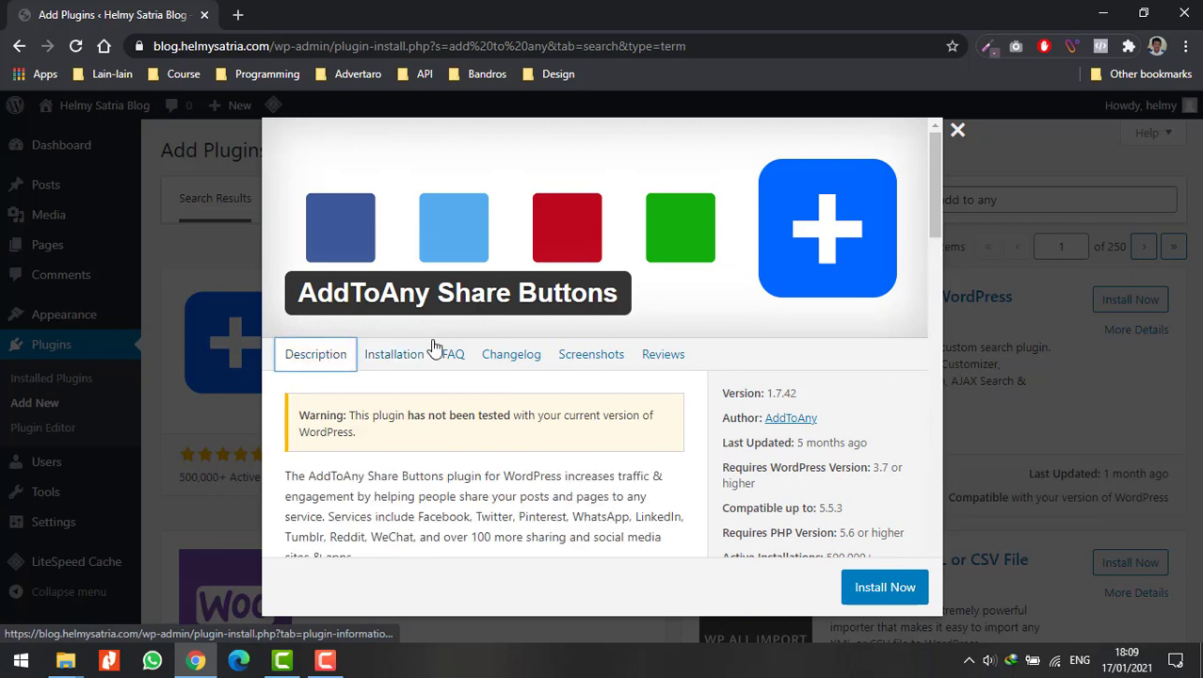
# - Install and activate the AddToAny Share Buttons plugin, and open its settings
pyautogui.click(877, 588)
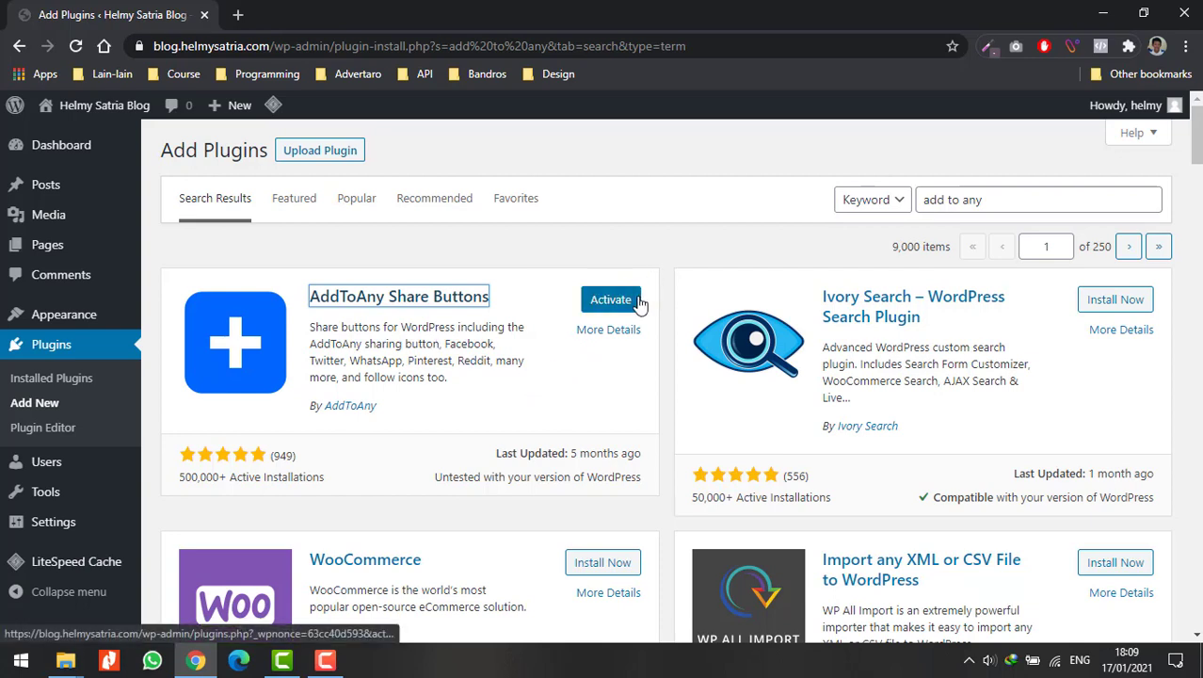
pyautogui.click(627, 303)
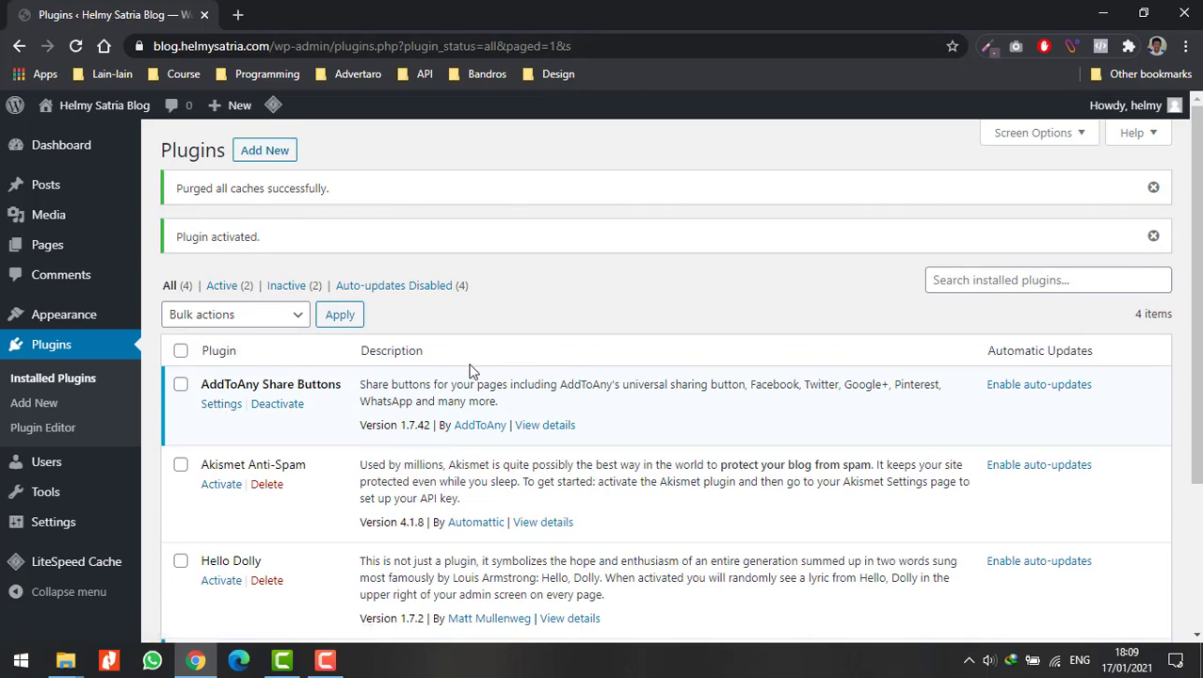
pyautogui.click(211, 409)
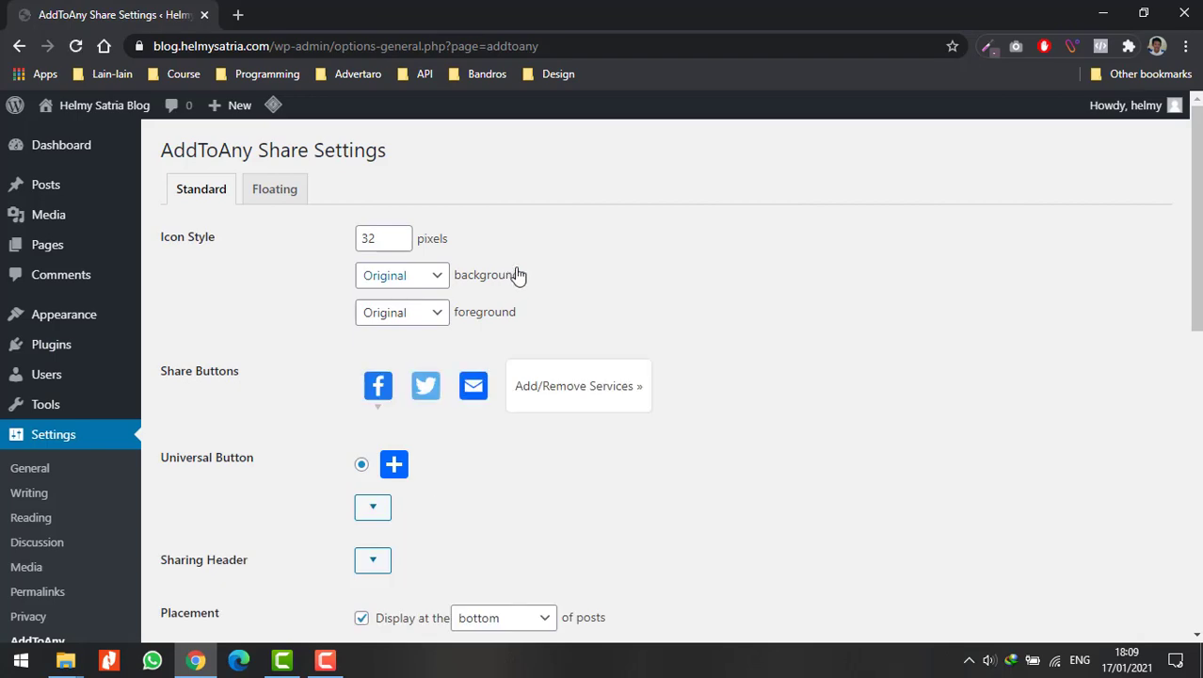
# - Review the standard share settings and set the icon size to 24 pixels
pyautogui.scroll(-10, 569, 282)
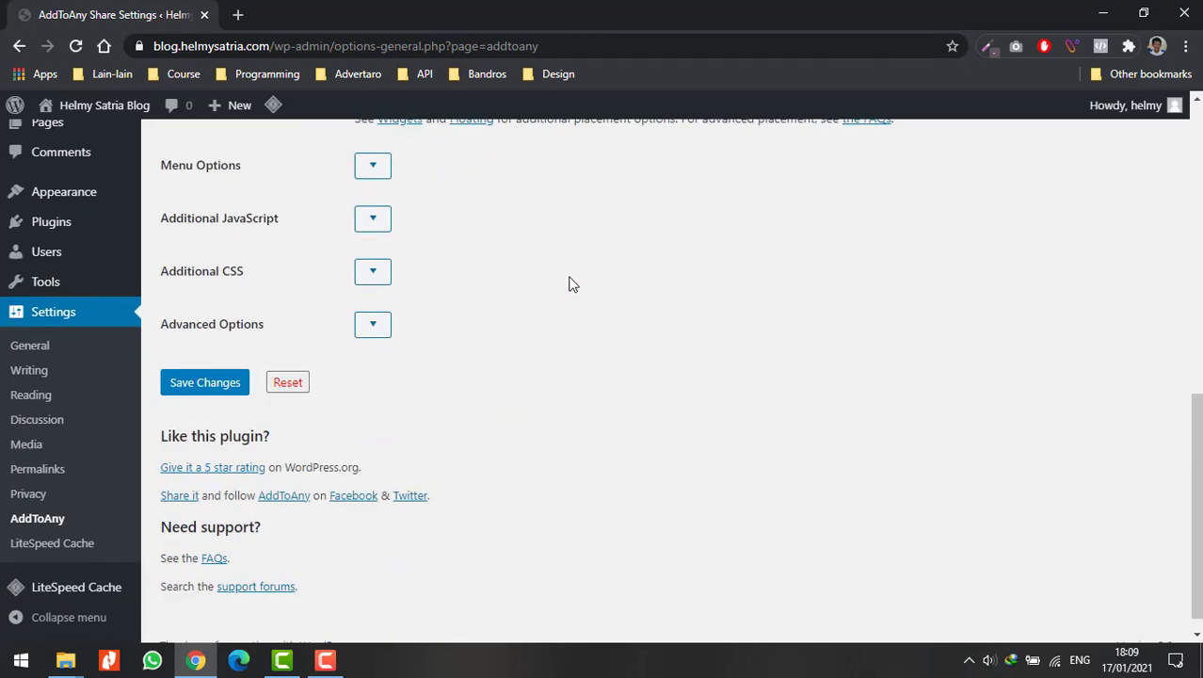
pyautogui.scroll(10, 569, 283)
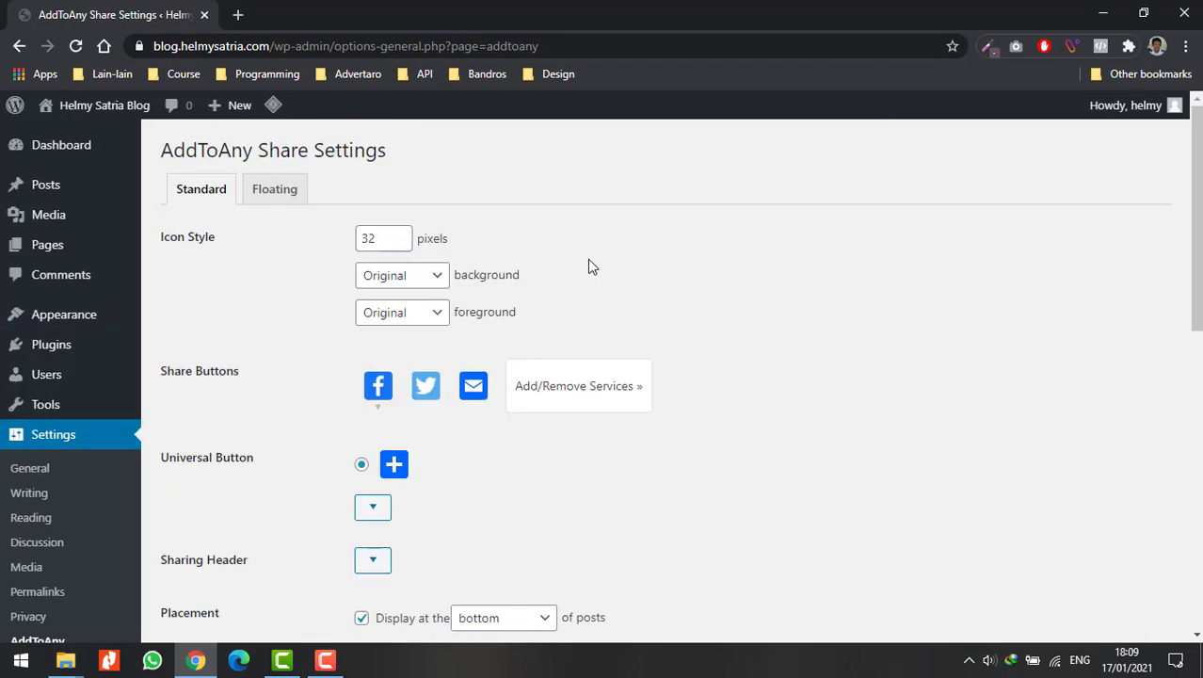
pyautogui.scroll(-1, 593, 259)
pyautogui.scroll(1, 599, 259)
pyautogui.click(404, 244)
pyautogui.click(405, 244)
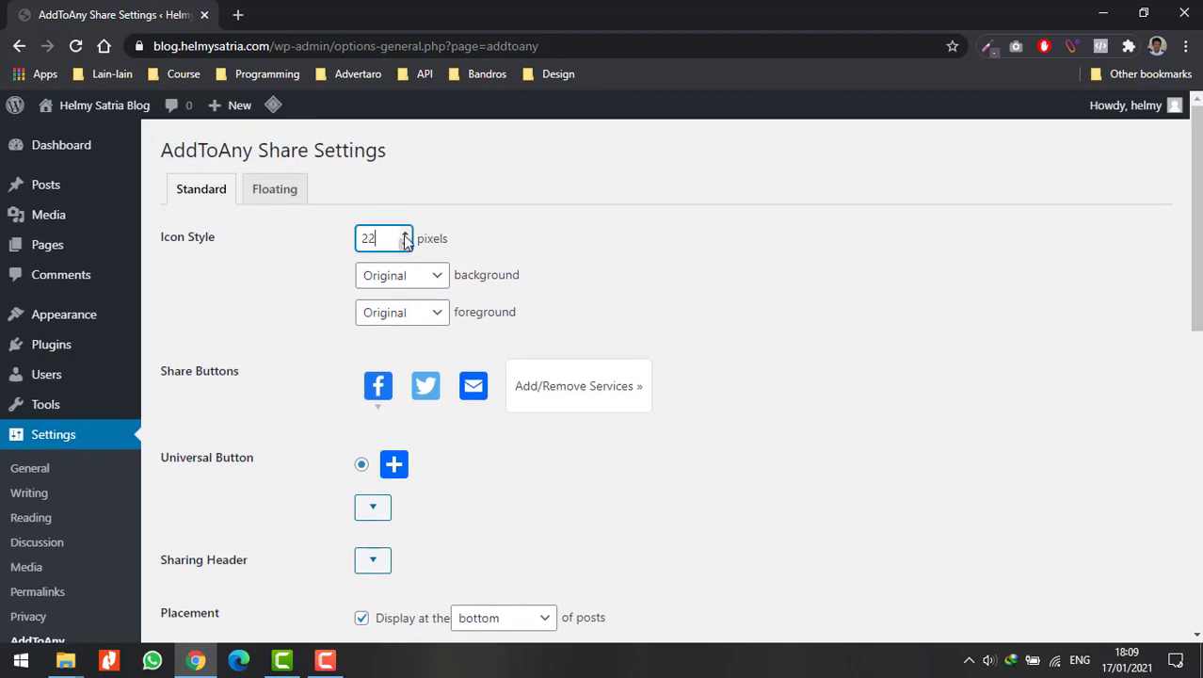
pyautogui.click(405, 236)
pyautogui.click(405, 236)
# - Expand the list of services for the share buttons and look through the available sharing services
pyautogui.scroll(-2, 457, 311)
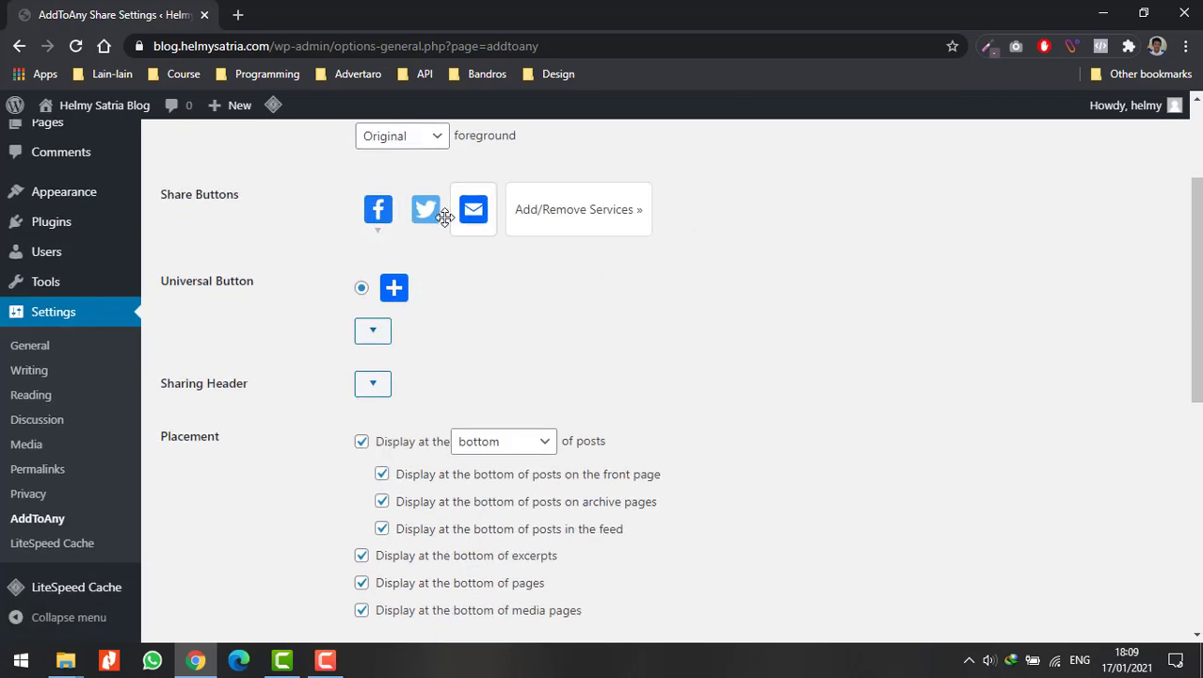
pyautogui.click(563, 207)
pyautogui.scroll(-8, 692, 323)
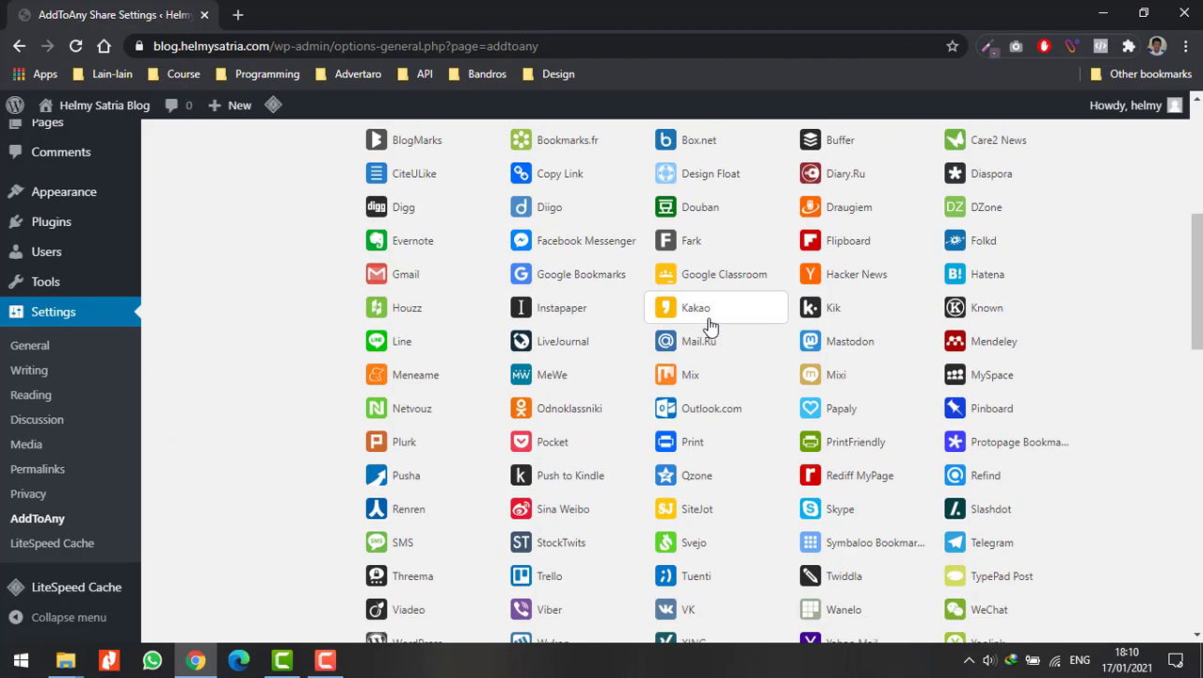
pyautogui.scroll(3, 706, 318)
pyautogui.scroll(5, 706, 316)
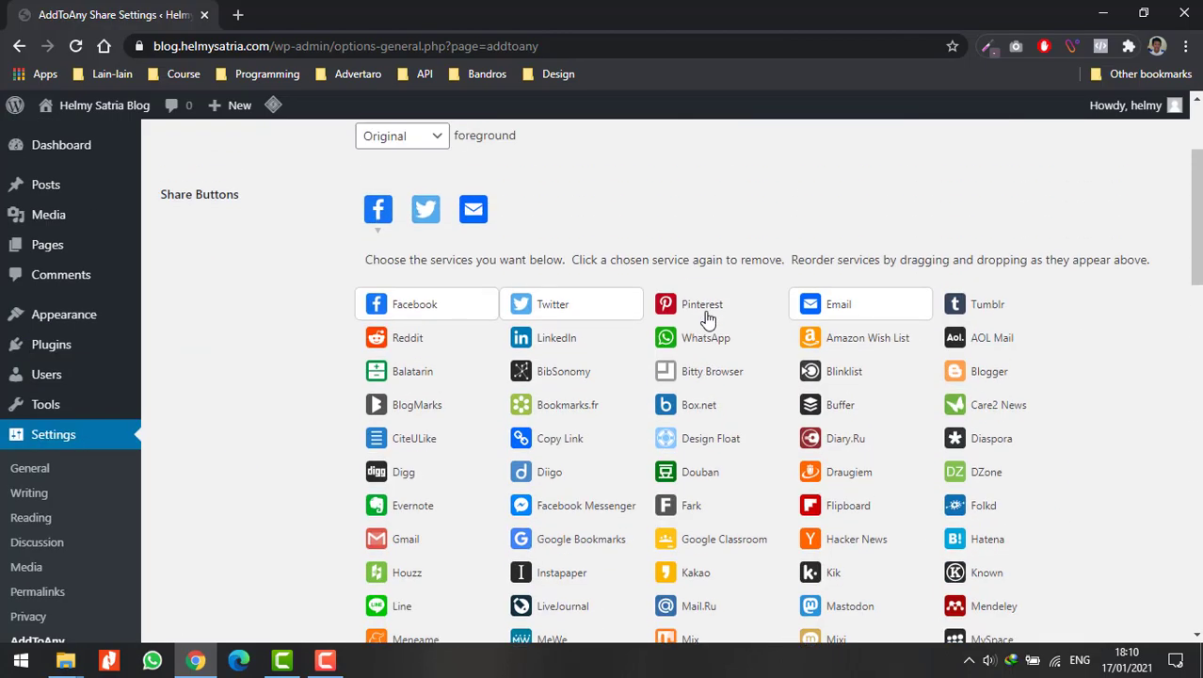
pyautogui.scroll(-2, 704, 311)
pyautogui.scroll(4, 702, 304)
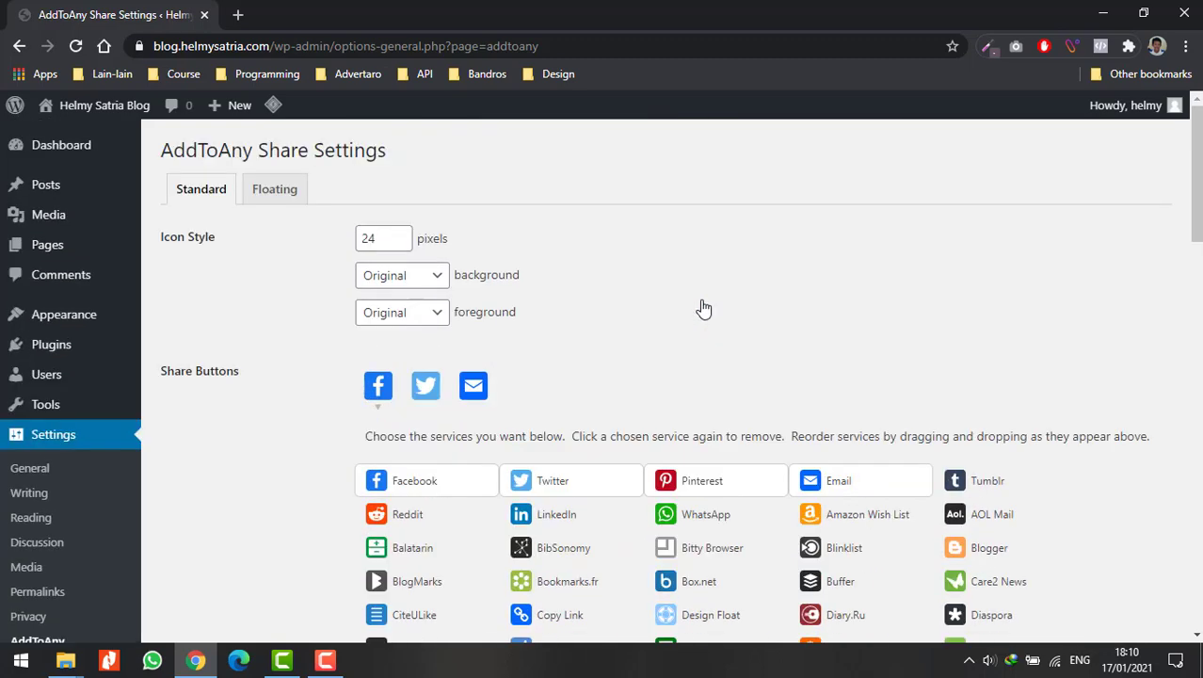
pyautogui.scroll(-3, 701, 303)
pyautogui.scroll(2, 701, 301)
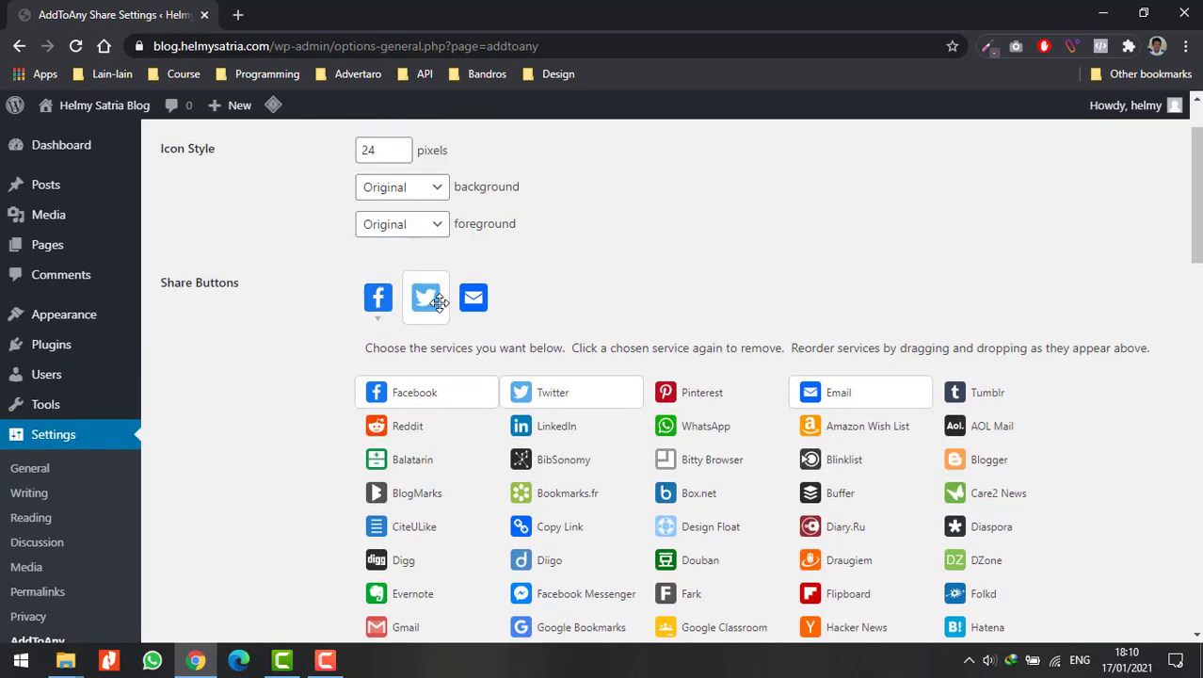
# - Review the remaining share button services and the universal button, sharing header and placement settings
pyautogui.scroll(-9, 526, 301)
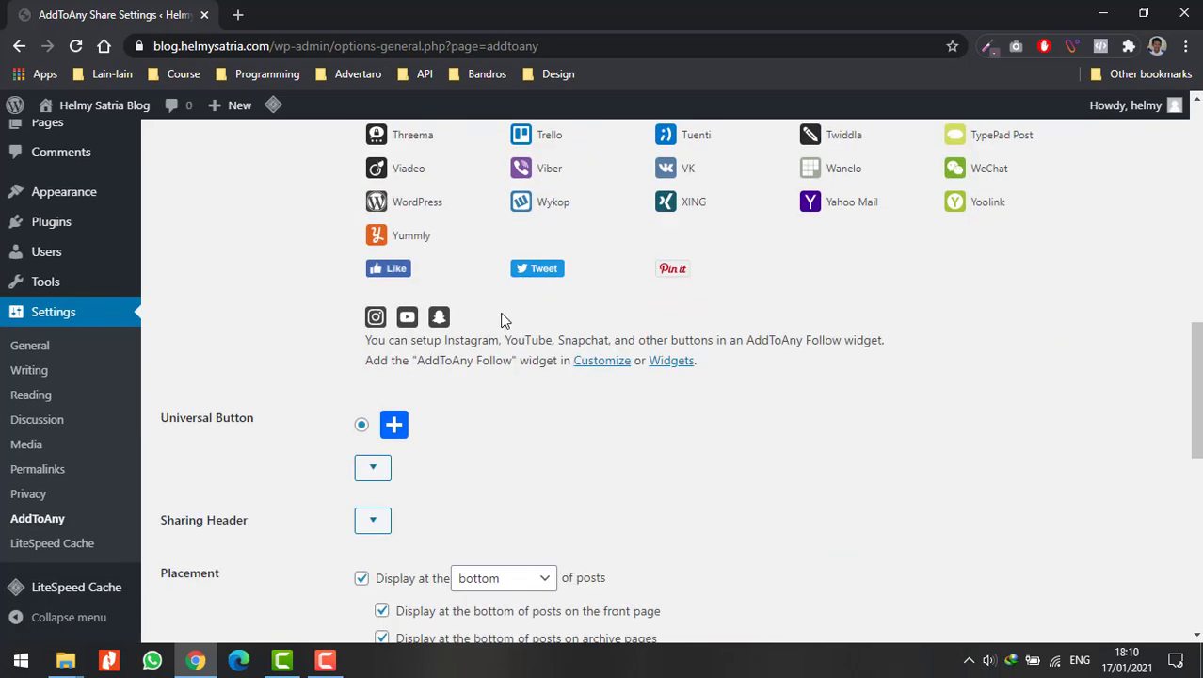
pyautogui.scroll(-2, 500, 318)
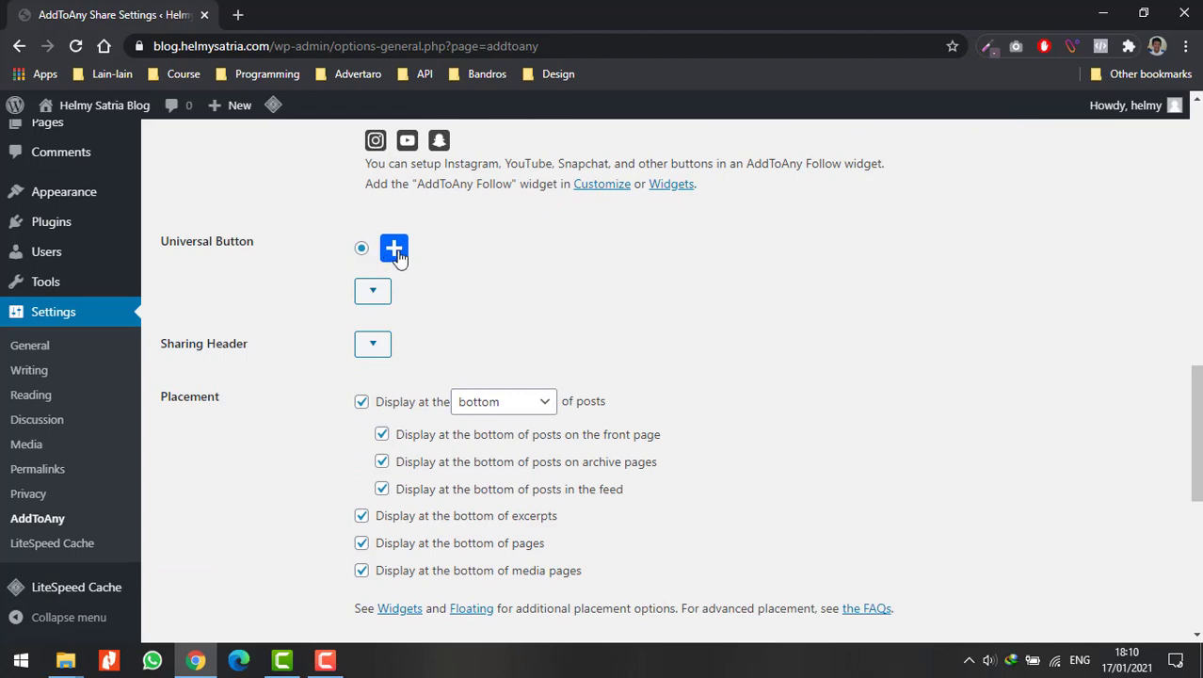
pyautogui.scroll(2, 399, 257)
pyautogui.scroll(-2, 400, 256)
pyautogui.scroll(7, 631, 287)
pyautogui.scroll(5, 570, 210)
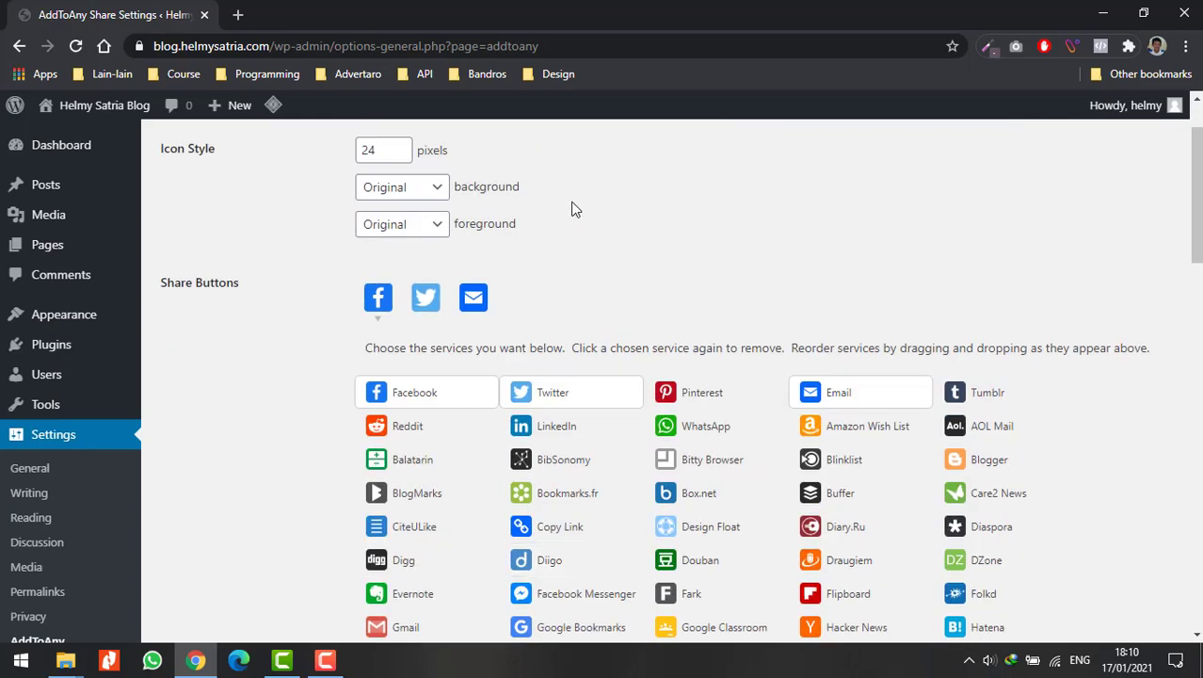
pyautogui.scroll(-15, 569, 212)
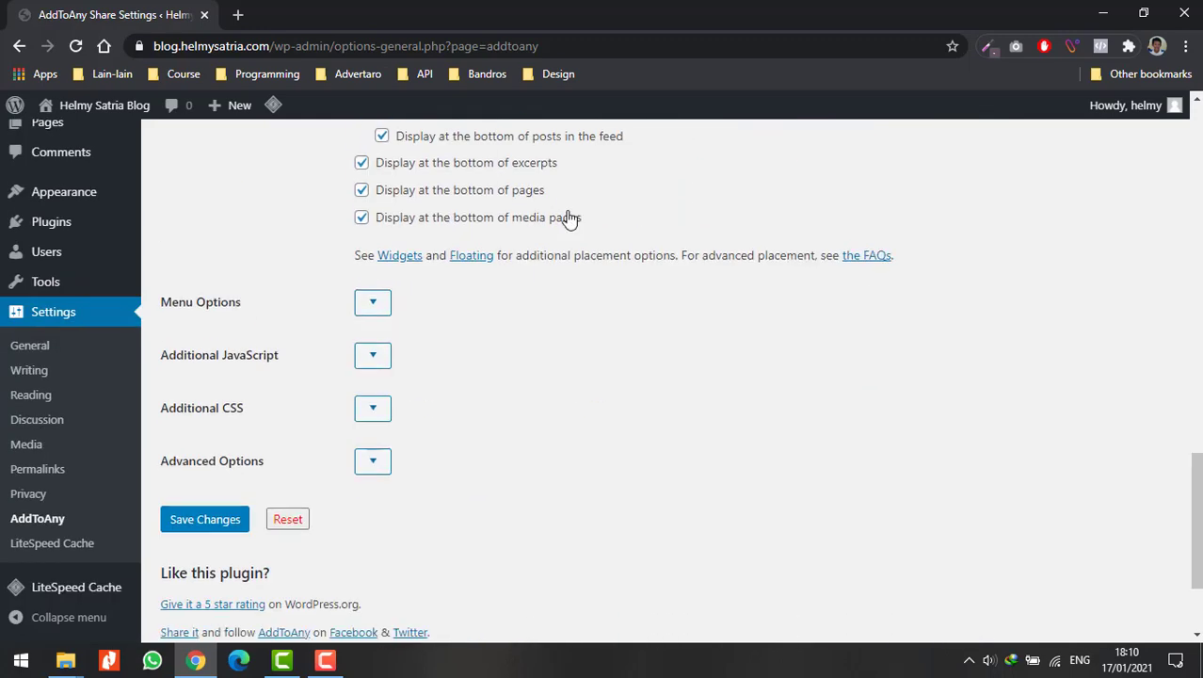
# - Expand the menu options and additional JavaScript sections, and save the AddToAny settings
pyautogui.click(375, 311)
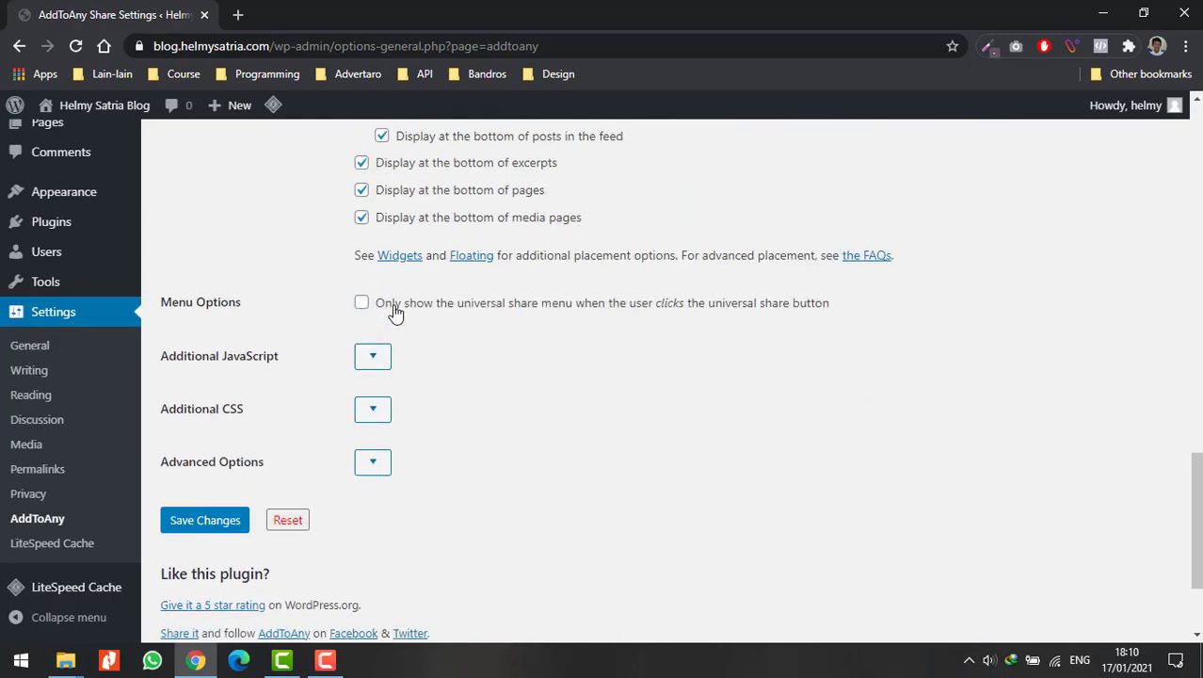
pyautogui.click(375, 357)
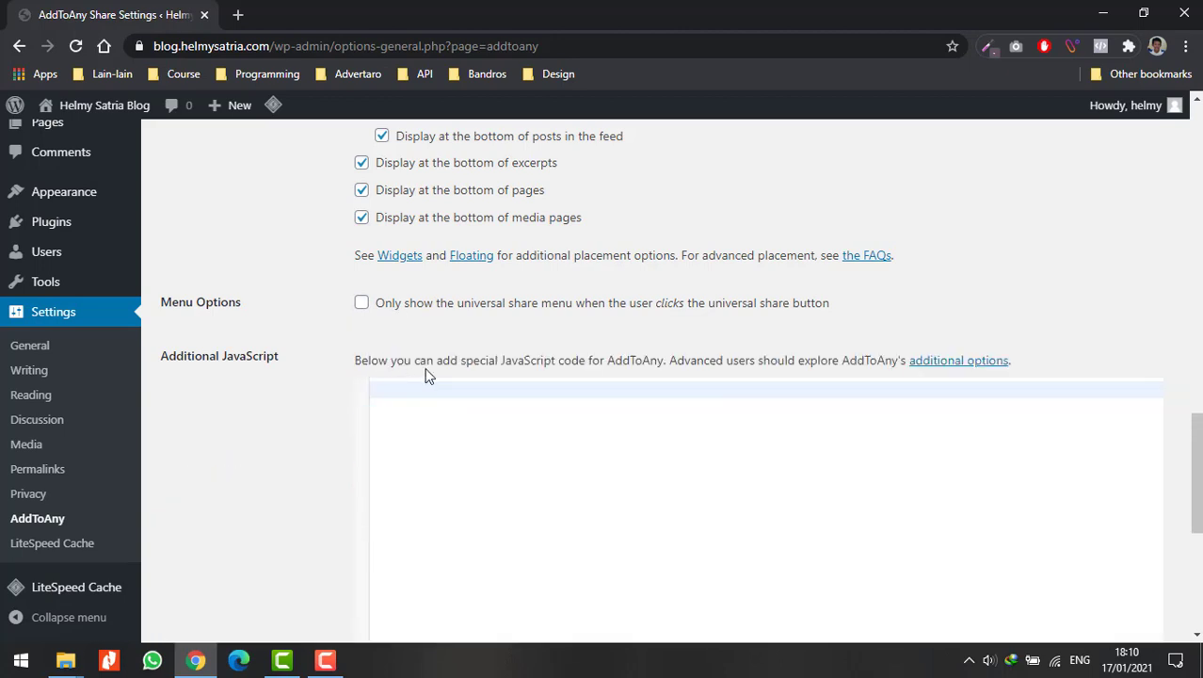
pyautogui.scroll(-5, 434, 352)
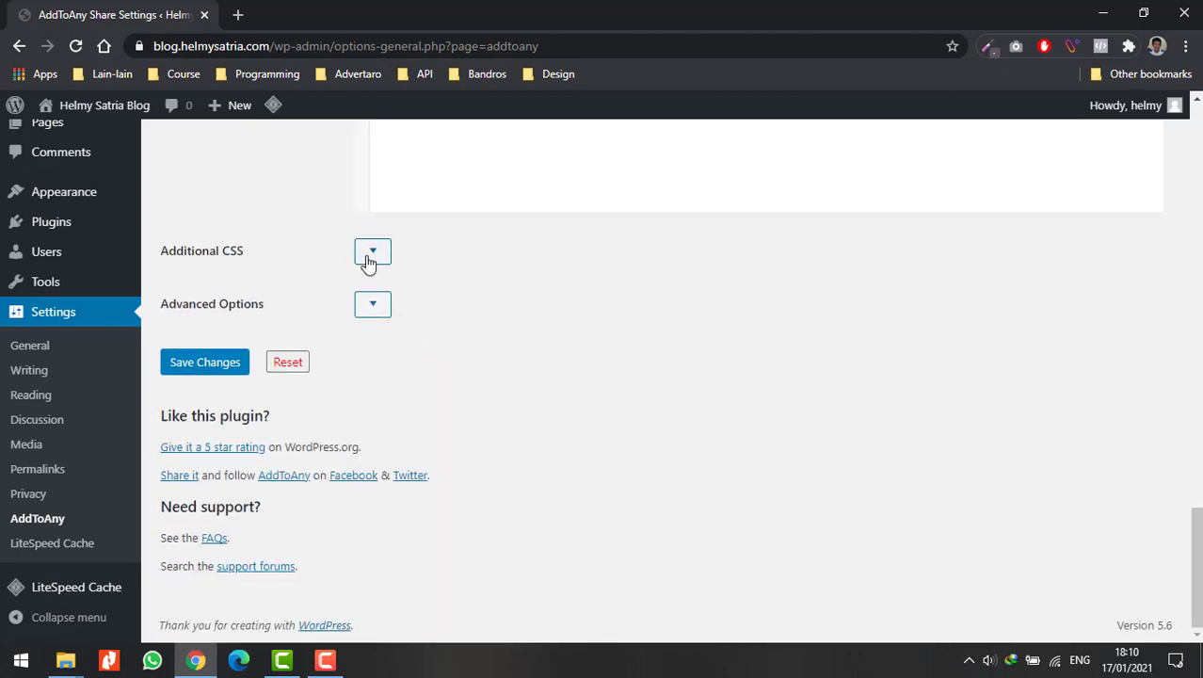
pyautogui.click(205, 362)
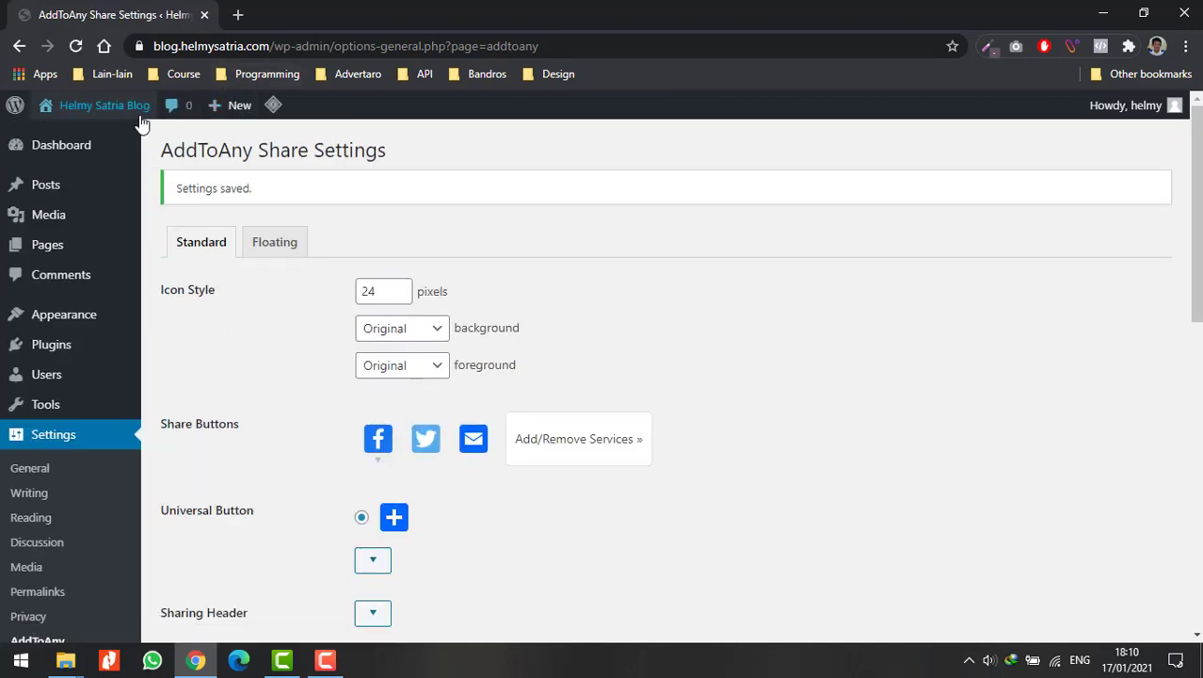
# - Open the blog's public home page in a new browser tab and switch to it
pyautogui.moveTo(128, 113)
pyautogui.middleClick(51, 137)
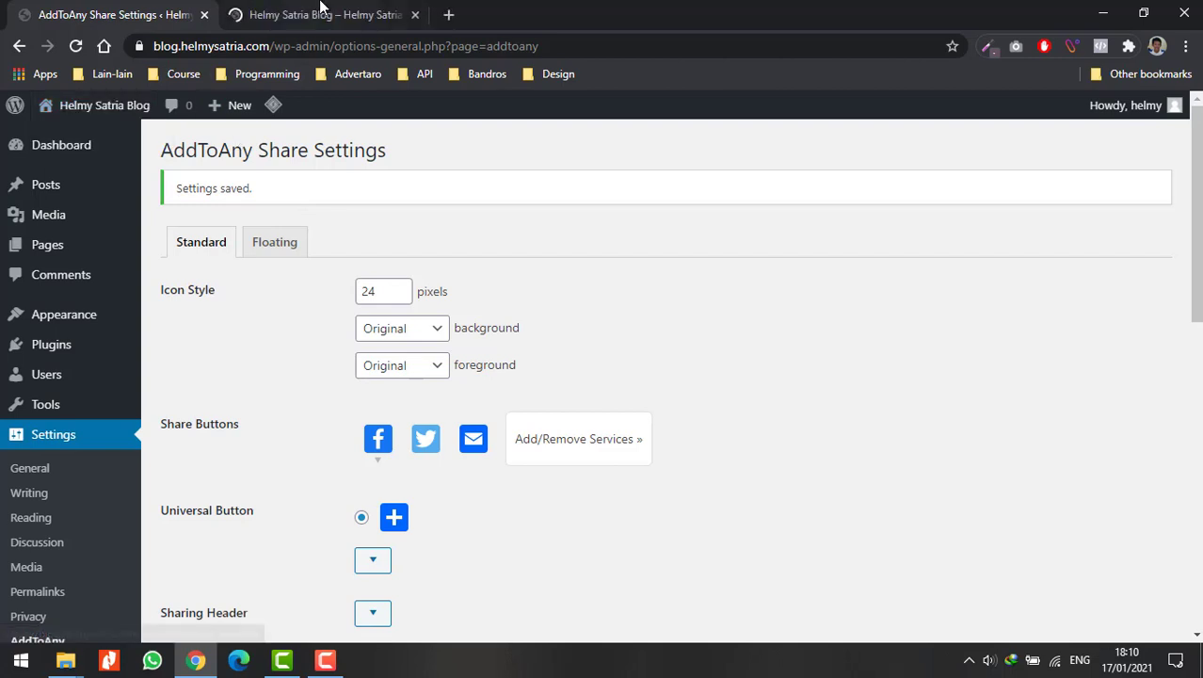
pyautogui.click(320, 14)
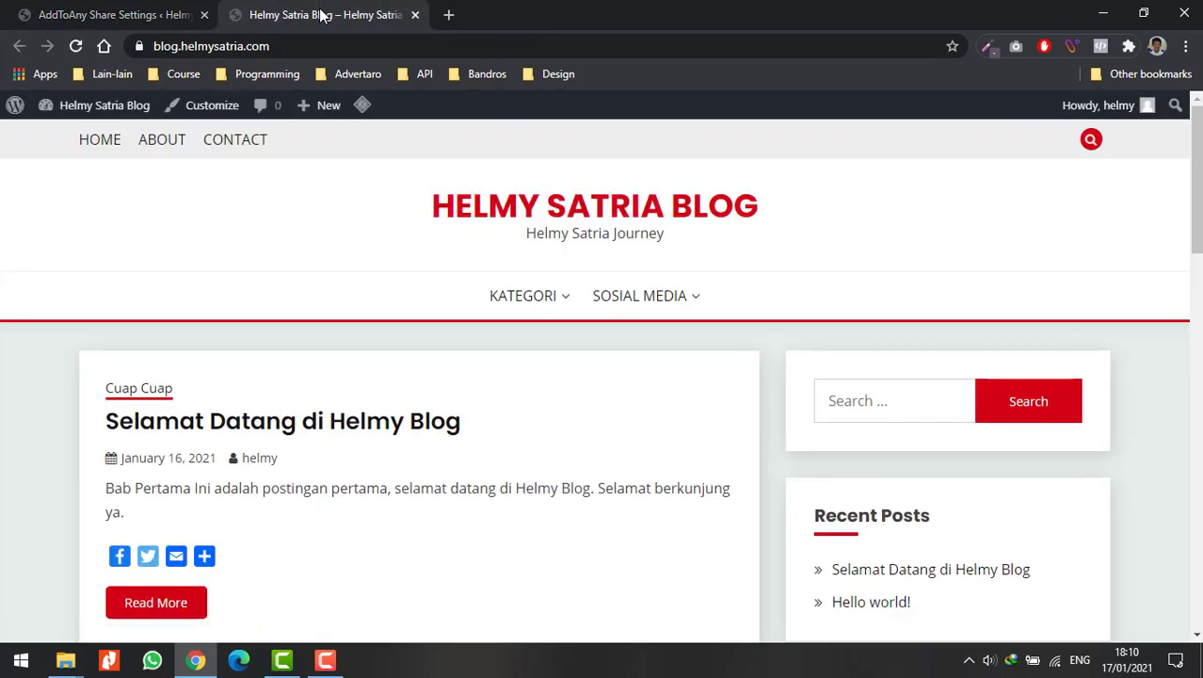
# - Examine the share buttons below the post excerpts on the blog's home page
pyautogui.scroll(-3, 349, 256)
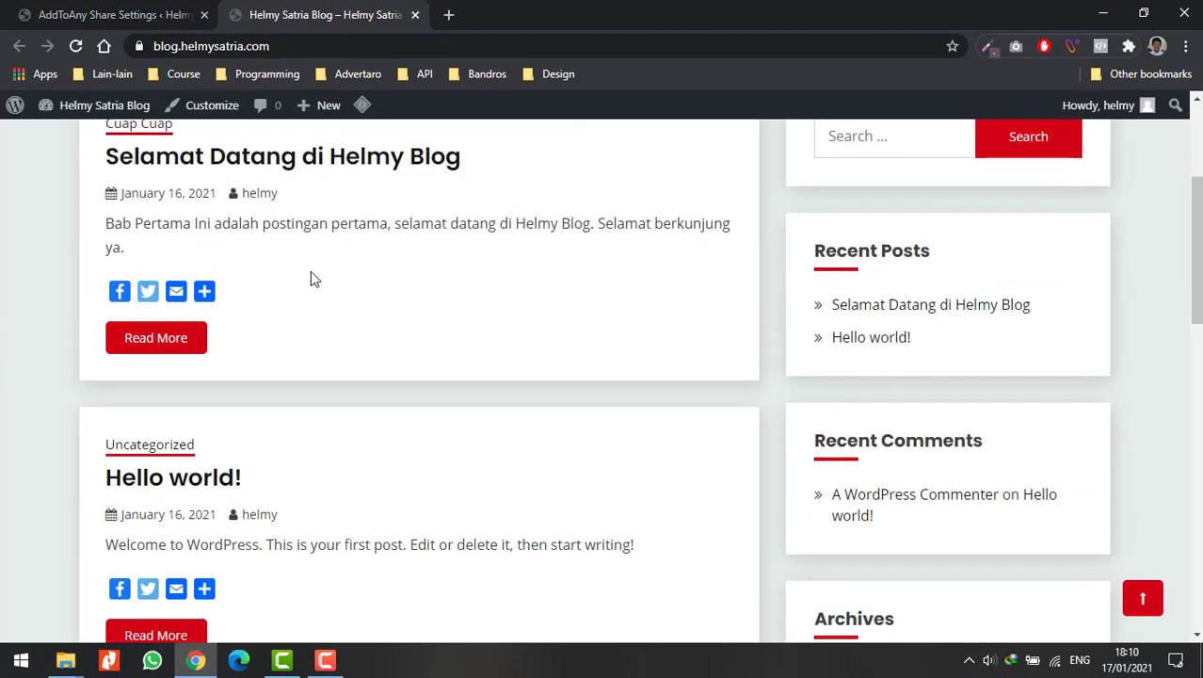
pyautogui.scroll(4, 309, 271)
pyautogui.scroll(-2, 559, 132)
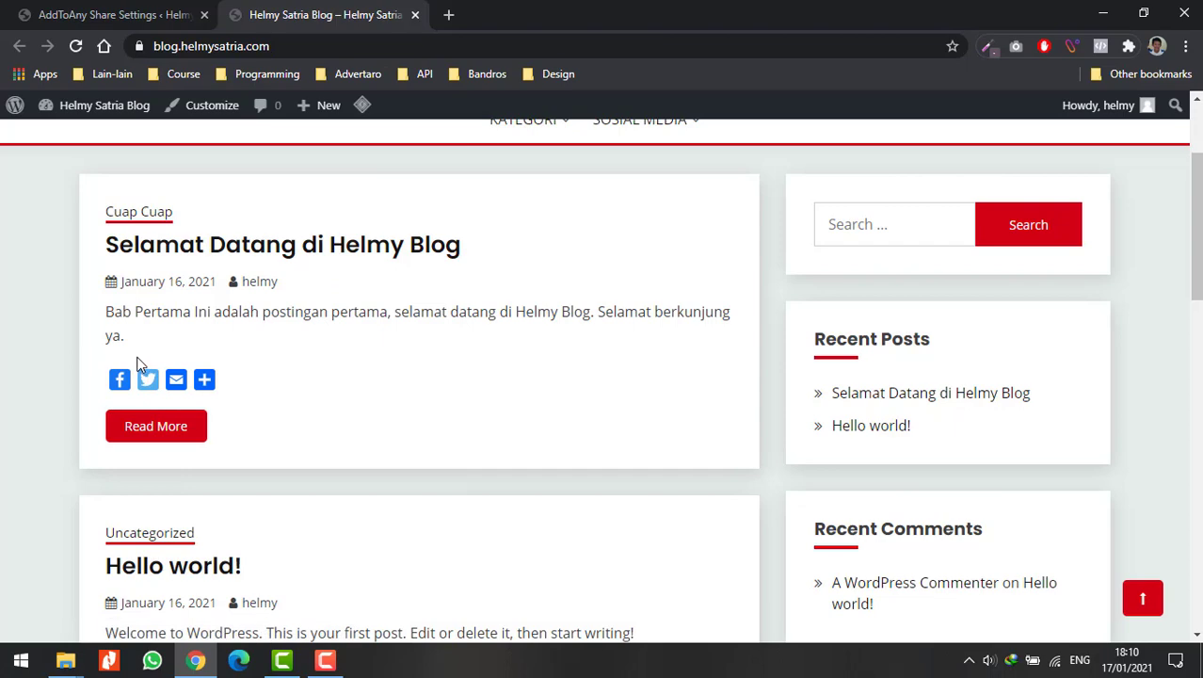
pyautogui.scroll(-2, 428, 408)
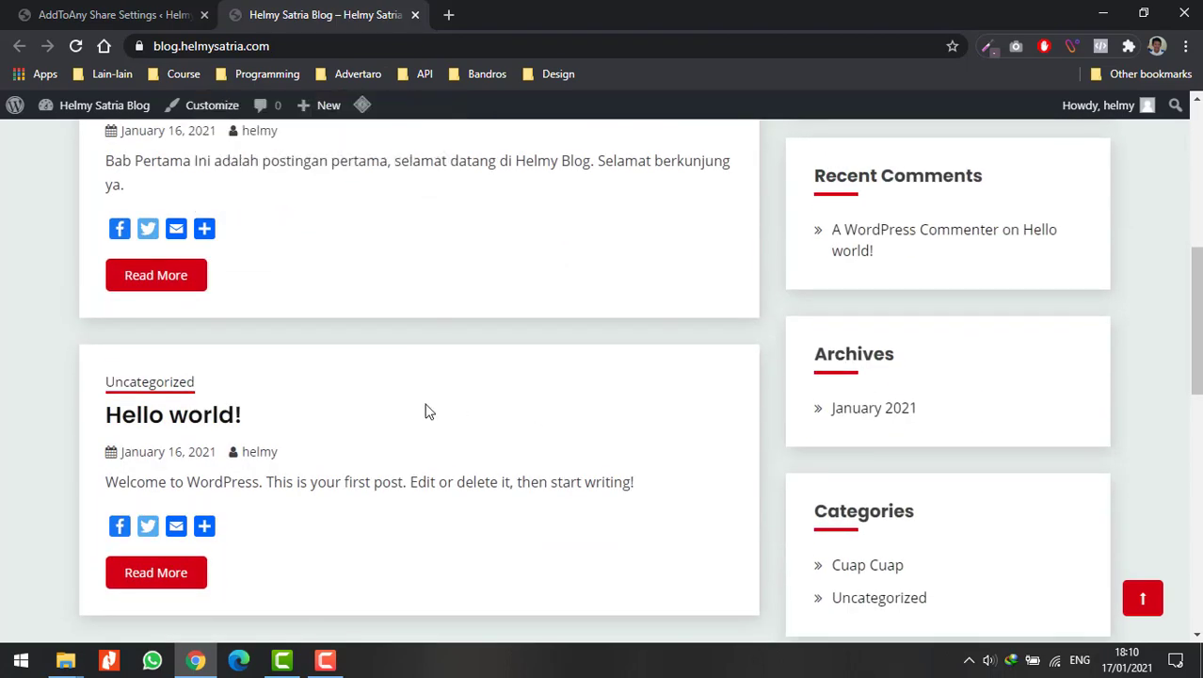
pyautogui.scroll(1, 391, 410)
pyautogui.scroll(3, 159, 284)
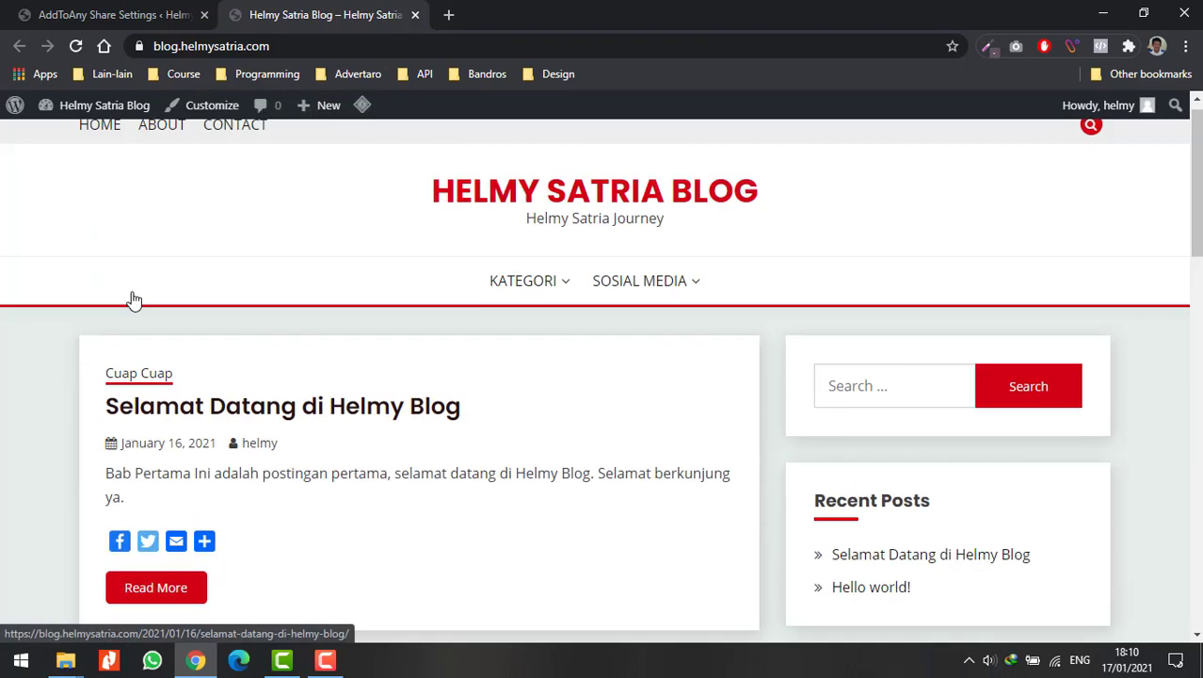
pyautogui.scroll(-1, 146, 463)
pyautogui.scroll(-3, 334, 378)
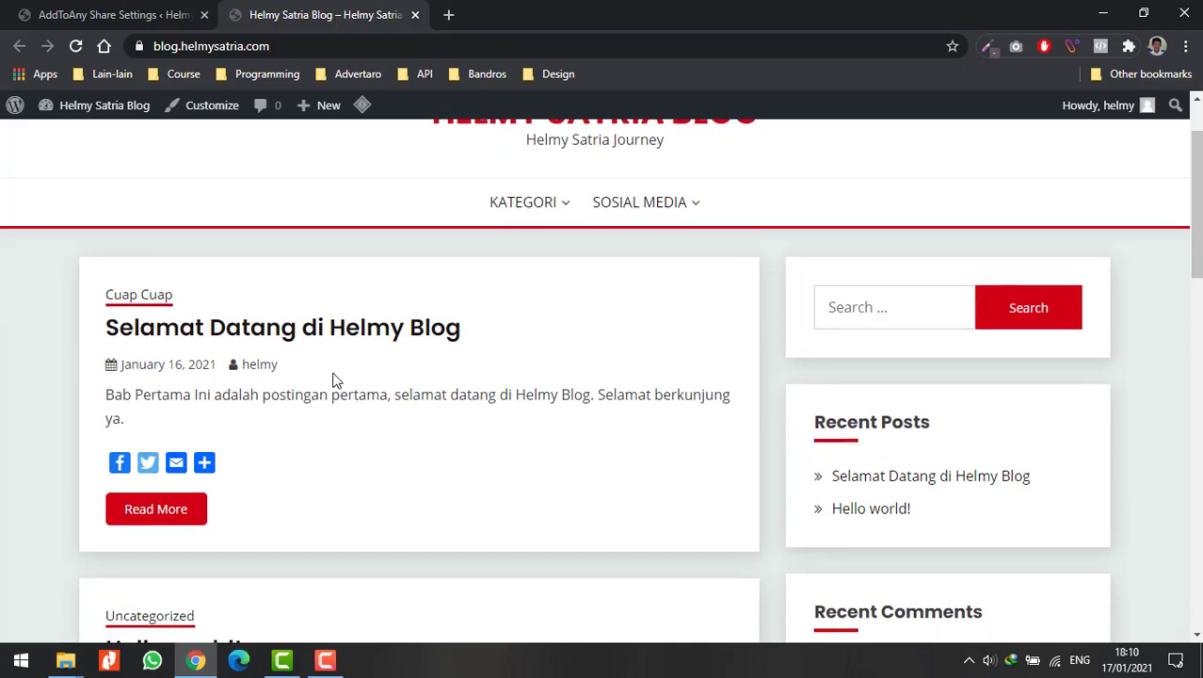
pyautogui.scroll(3, 327, 373)
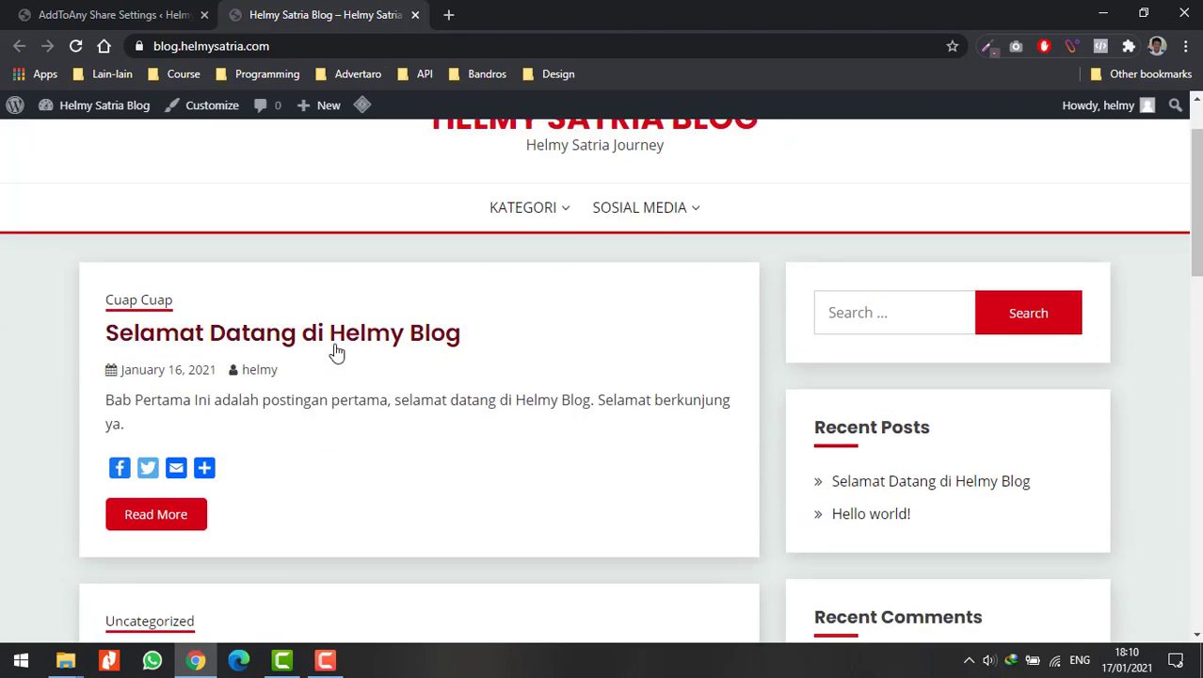
pyautogui.scroll(1, 334, 351)
pyautogui.scroll(-2, 337, 352)
pyautogui.scroll(2, 334, 351)
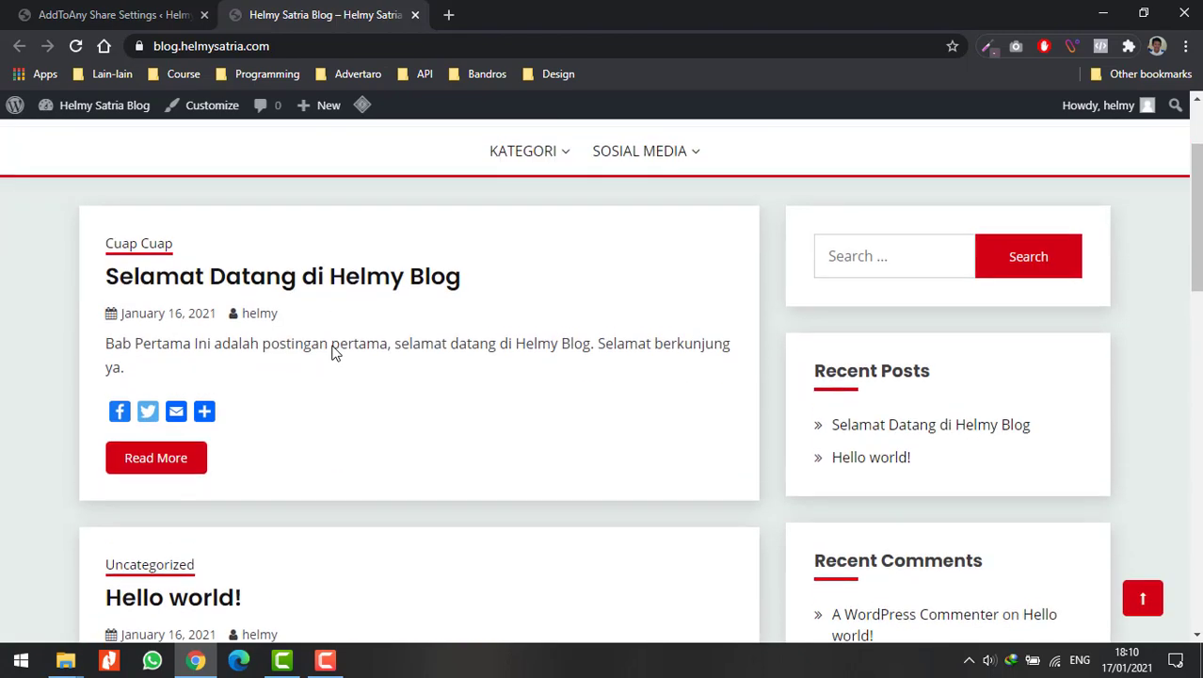
pyautogui.scroll(-2, 333, 351)
pyautogui.scroll(1, 333, 351)
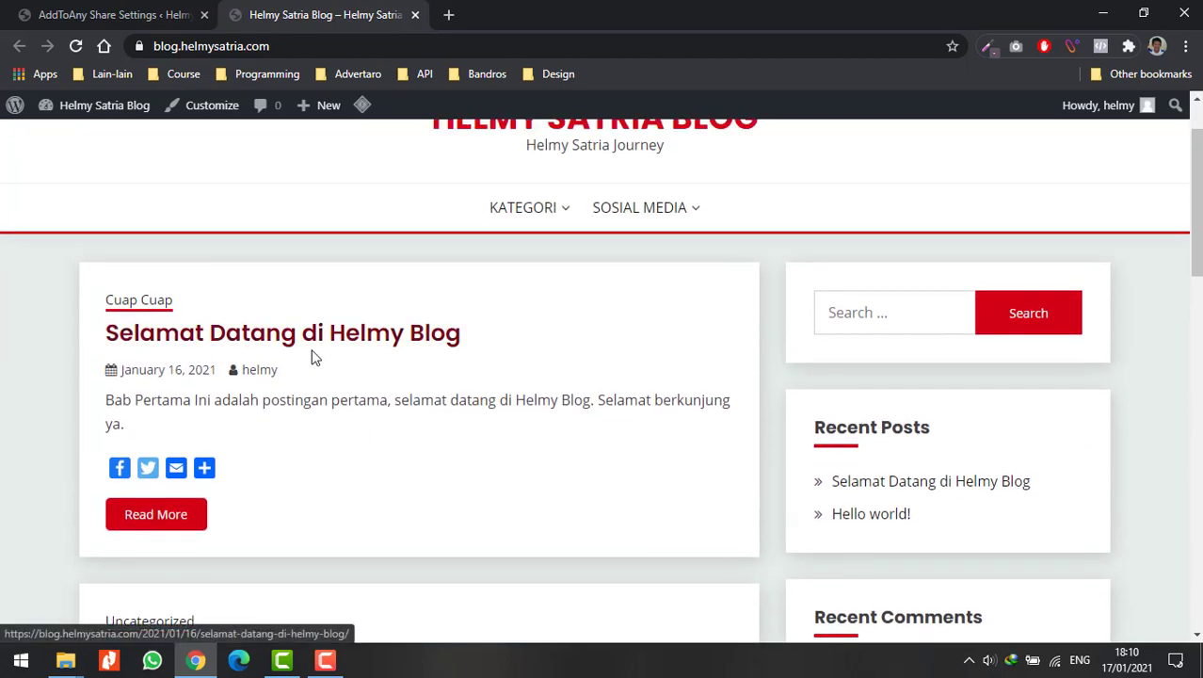
# - Return to the WordPress admin tab and open the page for adding new plugins
pyautogui.click(102, 13)
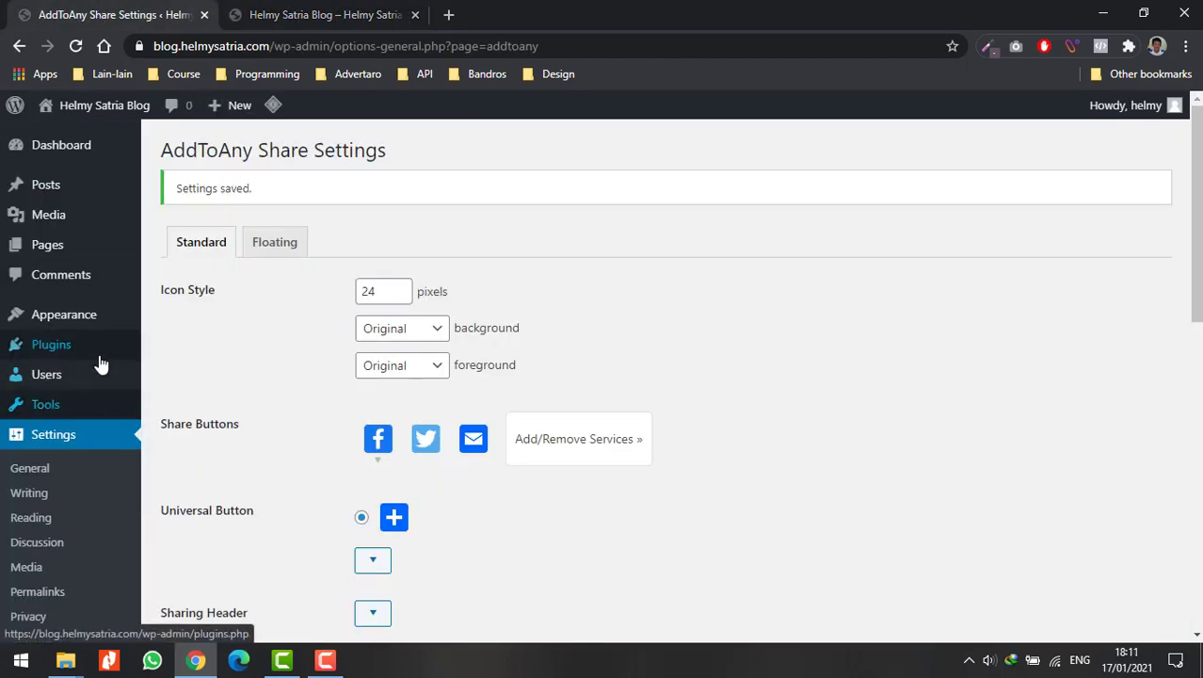
pyautogui.moveTo(99, 358)
pyautogui.click(228, 370)
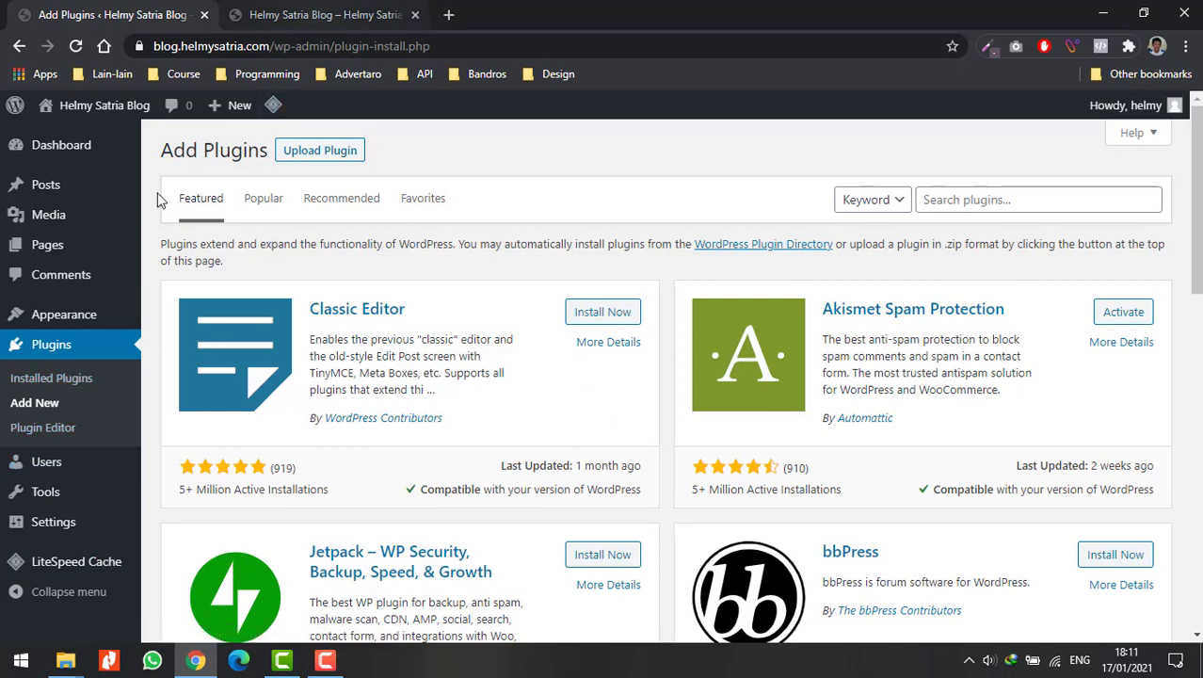
# - Switch back to the blog's public home page and look over its posts and share buttons again
pyautogui.click(290, 6)
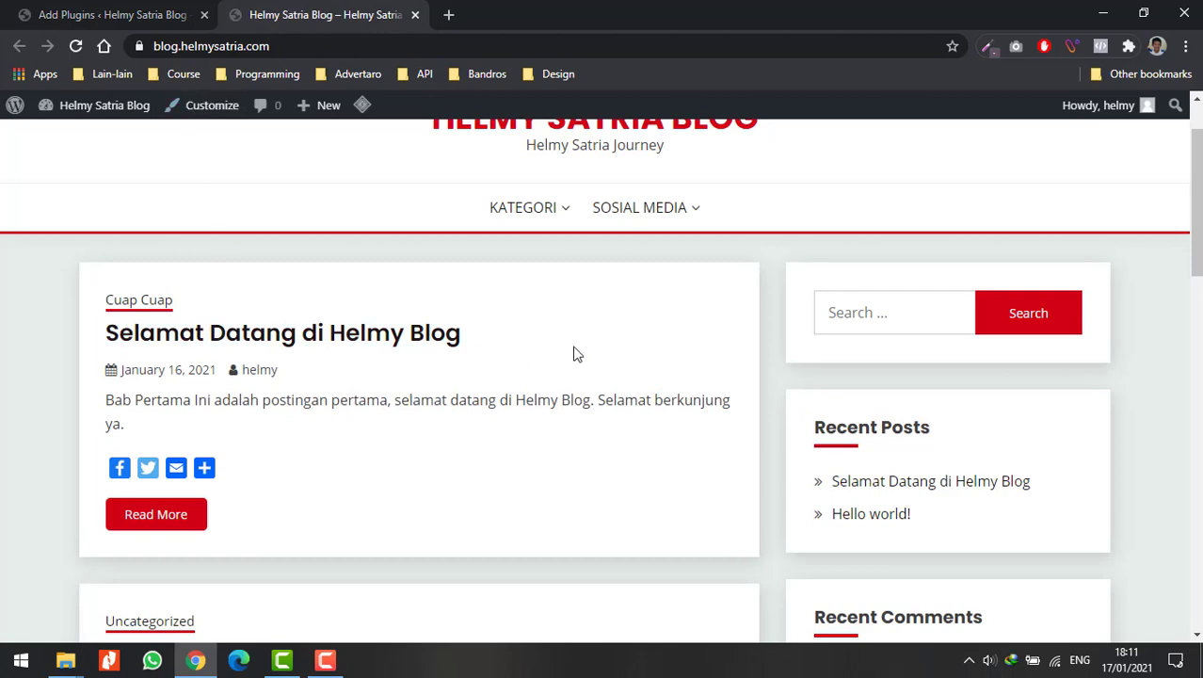
pyautogui.scroll(-5, 565, 338)
pyautogui.scroll(2, 561, 330)
pyautogui.scroll(1, 559, 332)
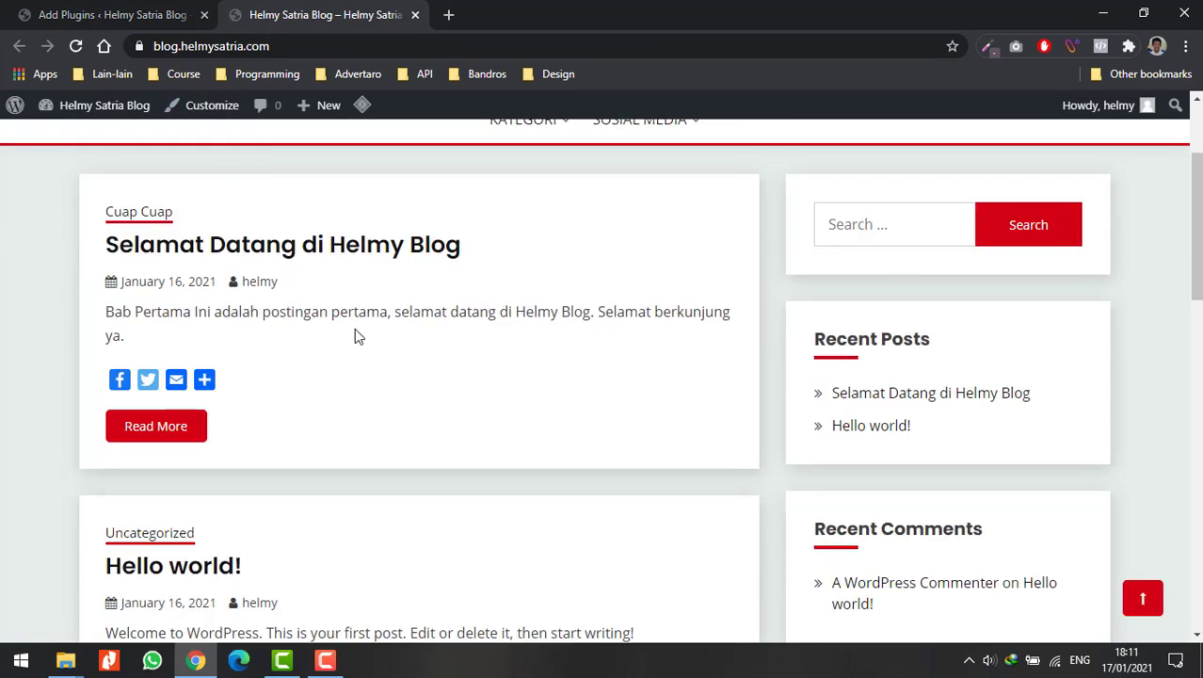
pyautogui.scroll(2, 355, 331)
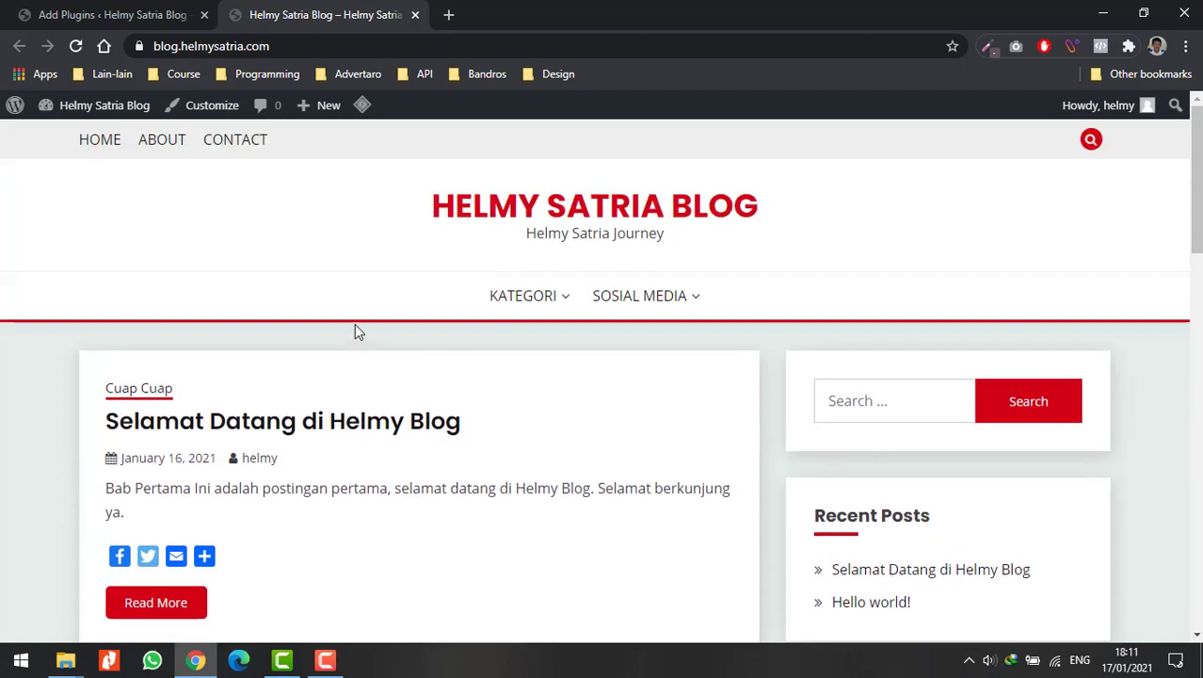